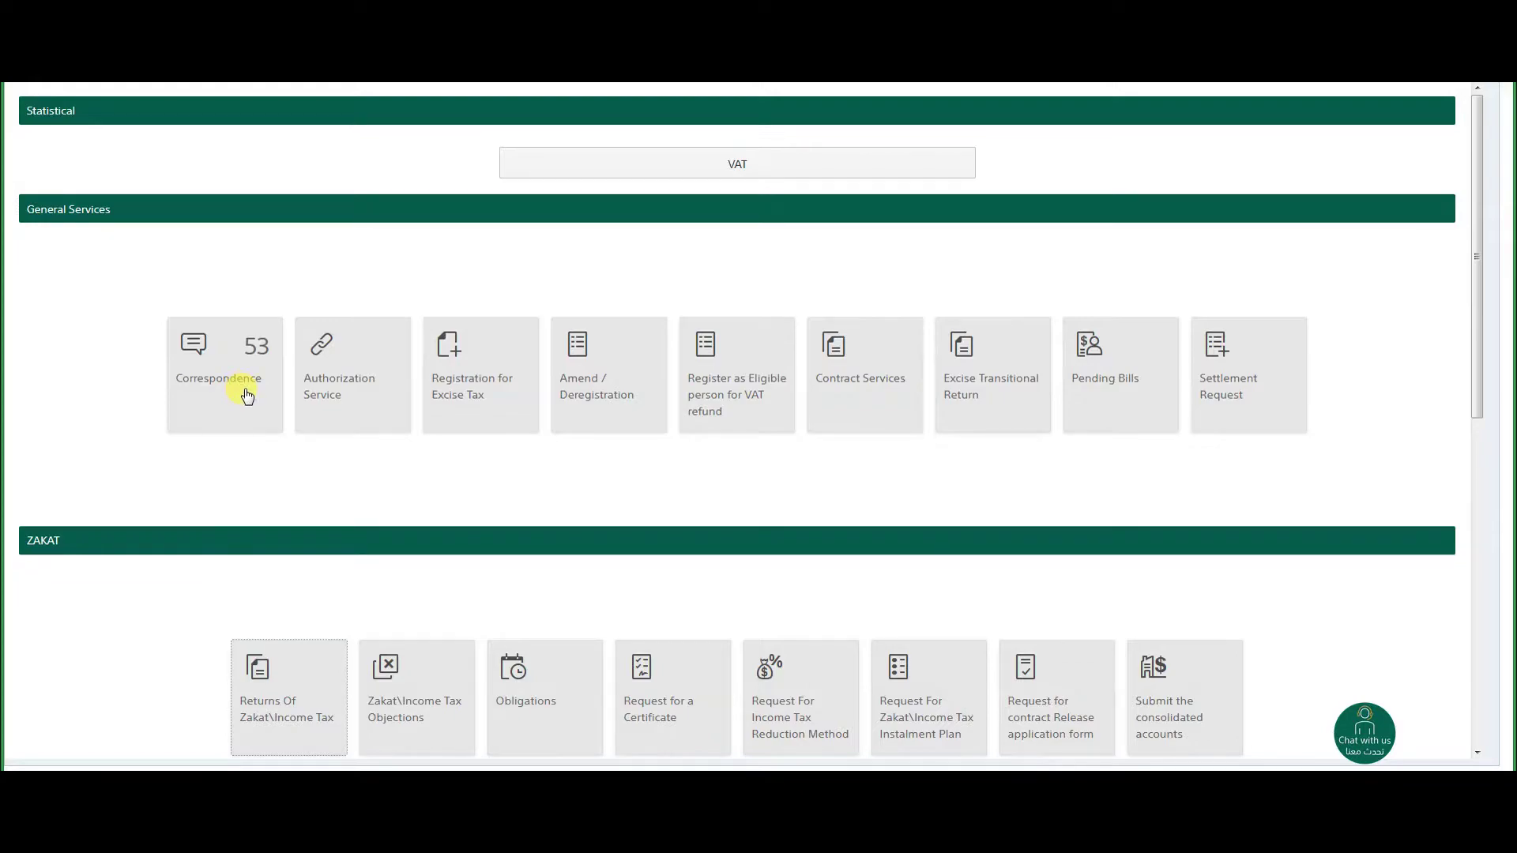
Step: Look through the dashboard's service sections from General Services down to Indirect Taxes-Value Added Tax
{"action": "scroll", "coordinate": [215, 561], "scroll_direction": "down", "scroll_amount": 3}
{"action": "scroll", "coordinate": [215, 561], "scroll_direction": "down", "scroll_amount": 1}
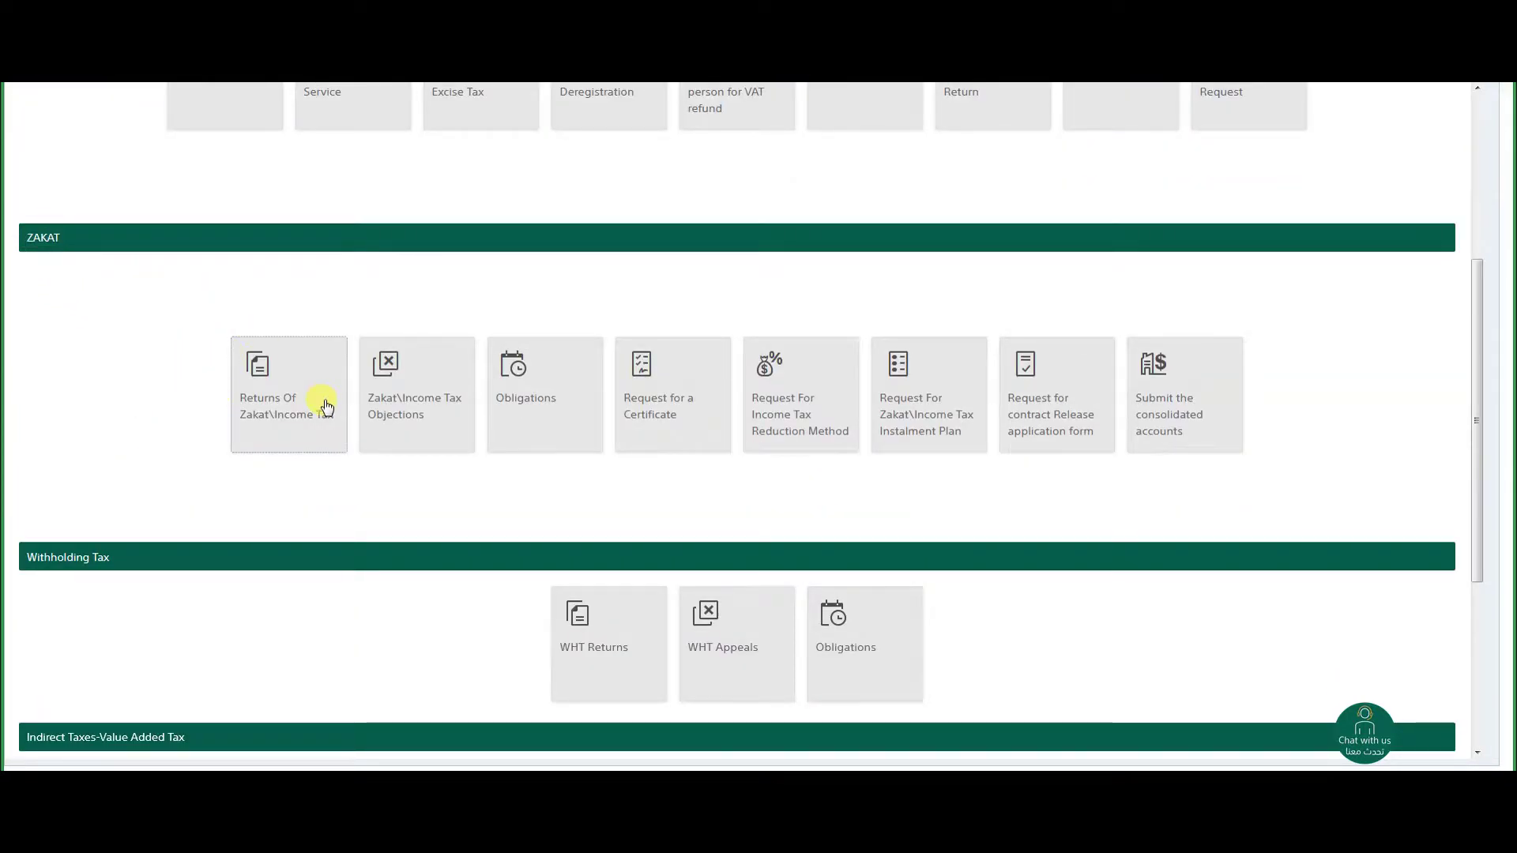
{"action": "scroll", "coordinate": [271, 592], "scroll_direction": "down", "scroll_amount": 3}
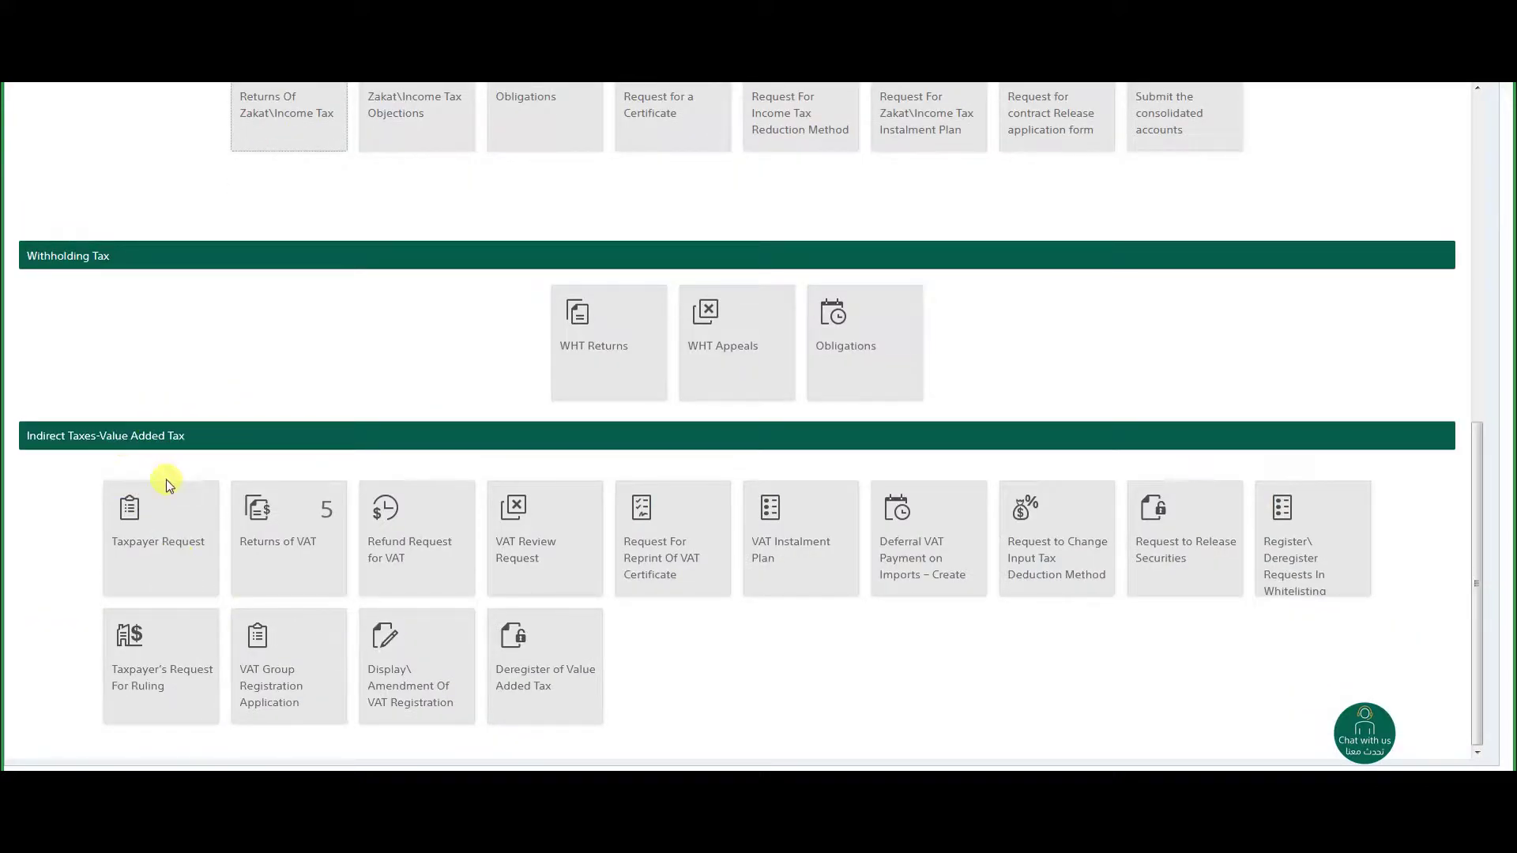
{"action": "scroll", "coordinate": [213, 506], "scroll_direction": "up", "scroll_amount": 5}
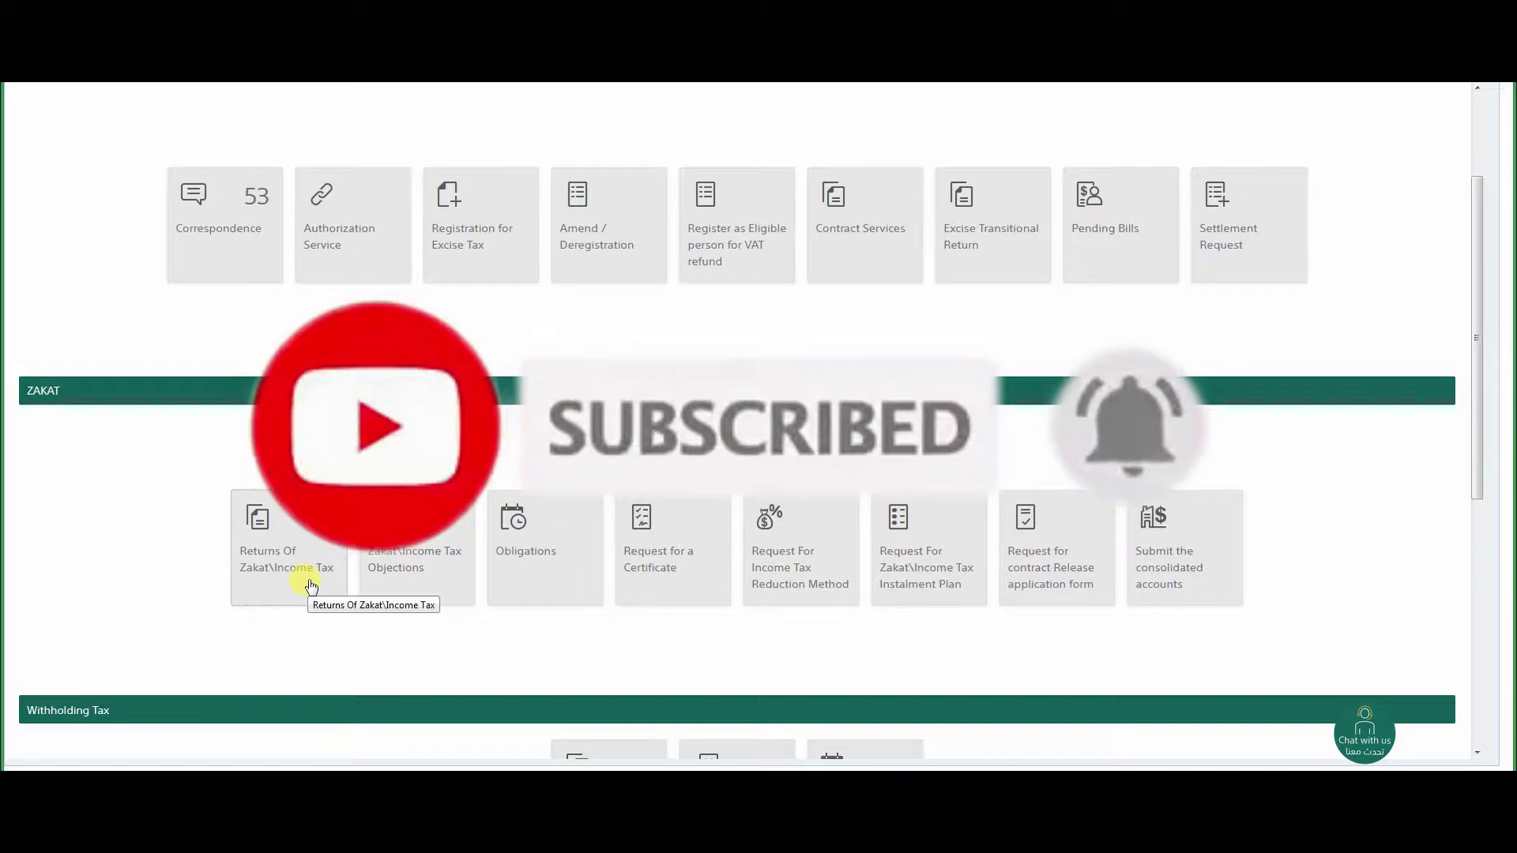
{"action": "left_click", "coordinate": [276, 560]}
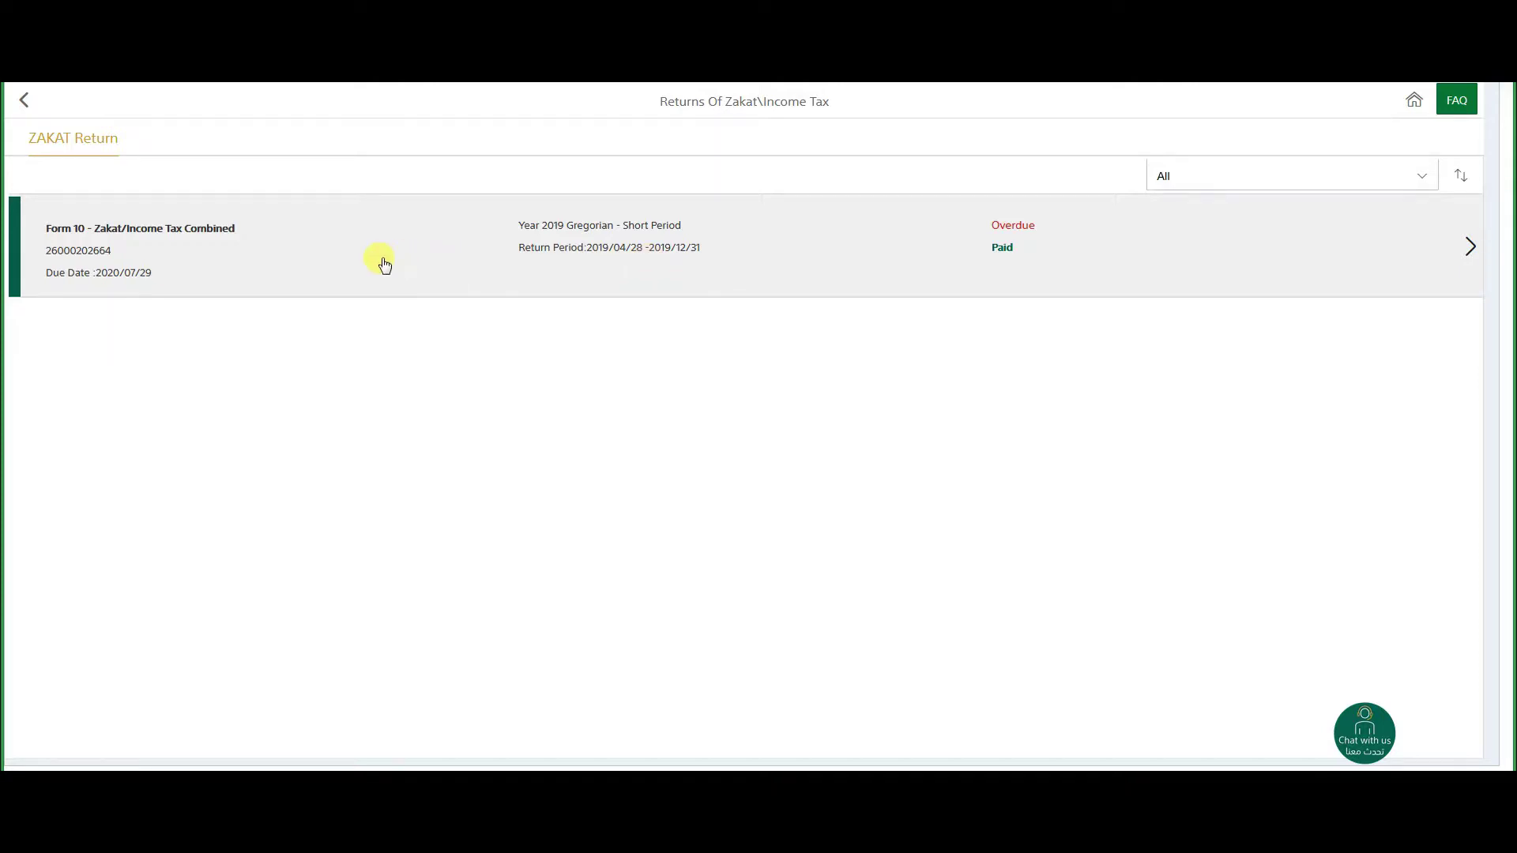
{"action": "left_click", "coordinate": [146, 252]}
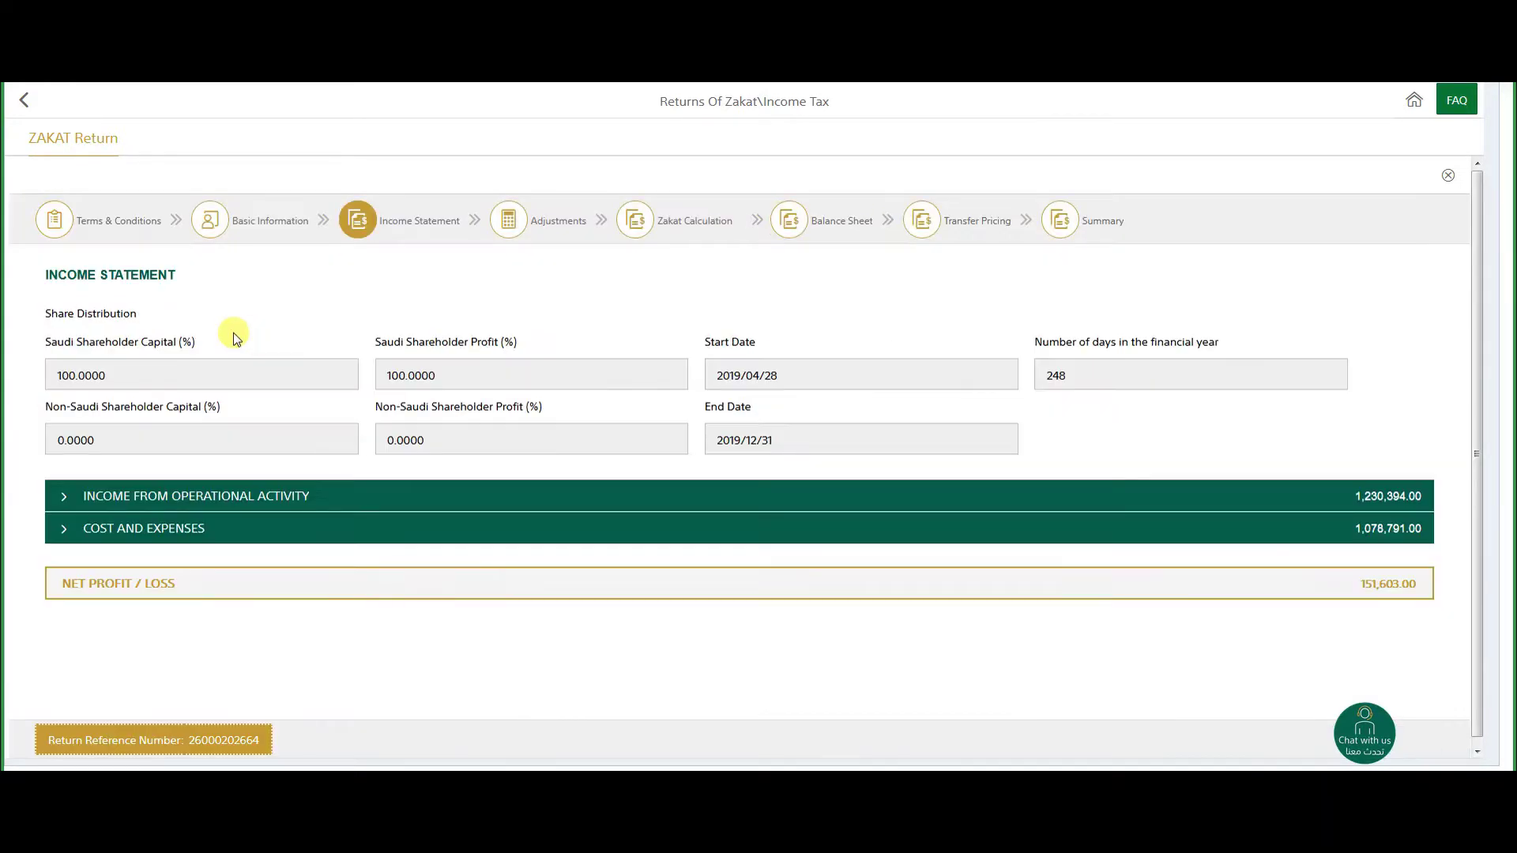
{"action": "left_click", "coordinate": [26, 105]}
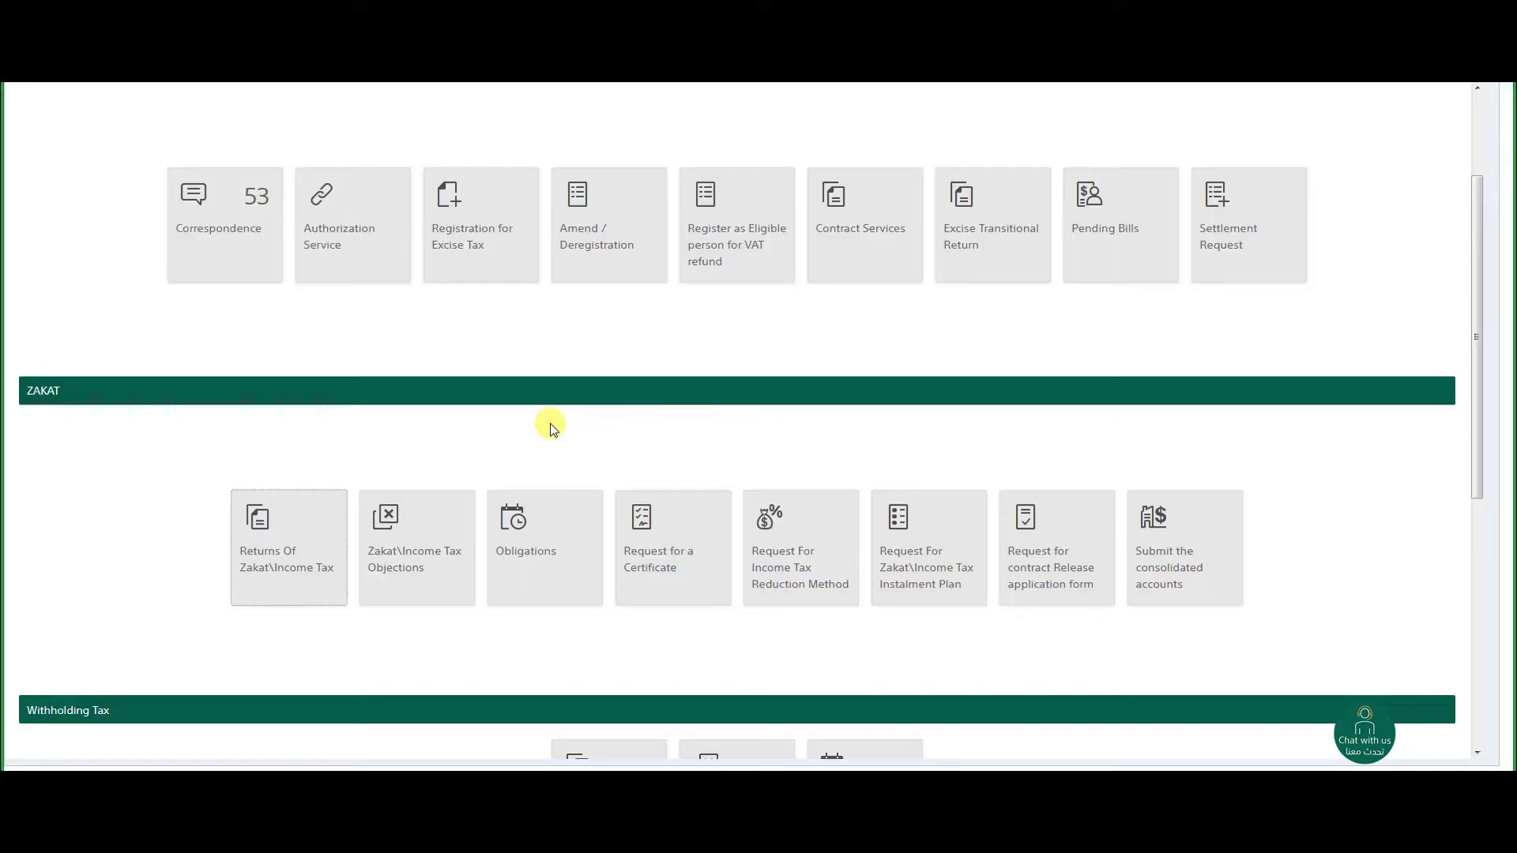
Step: Open the 2019 Form 10 Zakat/Income Tax Combined return from Returns Of Zakat\Income Tax, dismissing the incoming mail notifications
{"action": "left_click", "coordinate": [316, 544]}
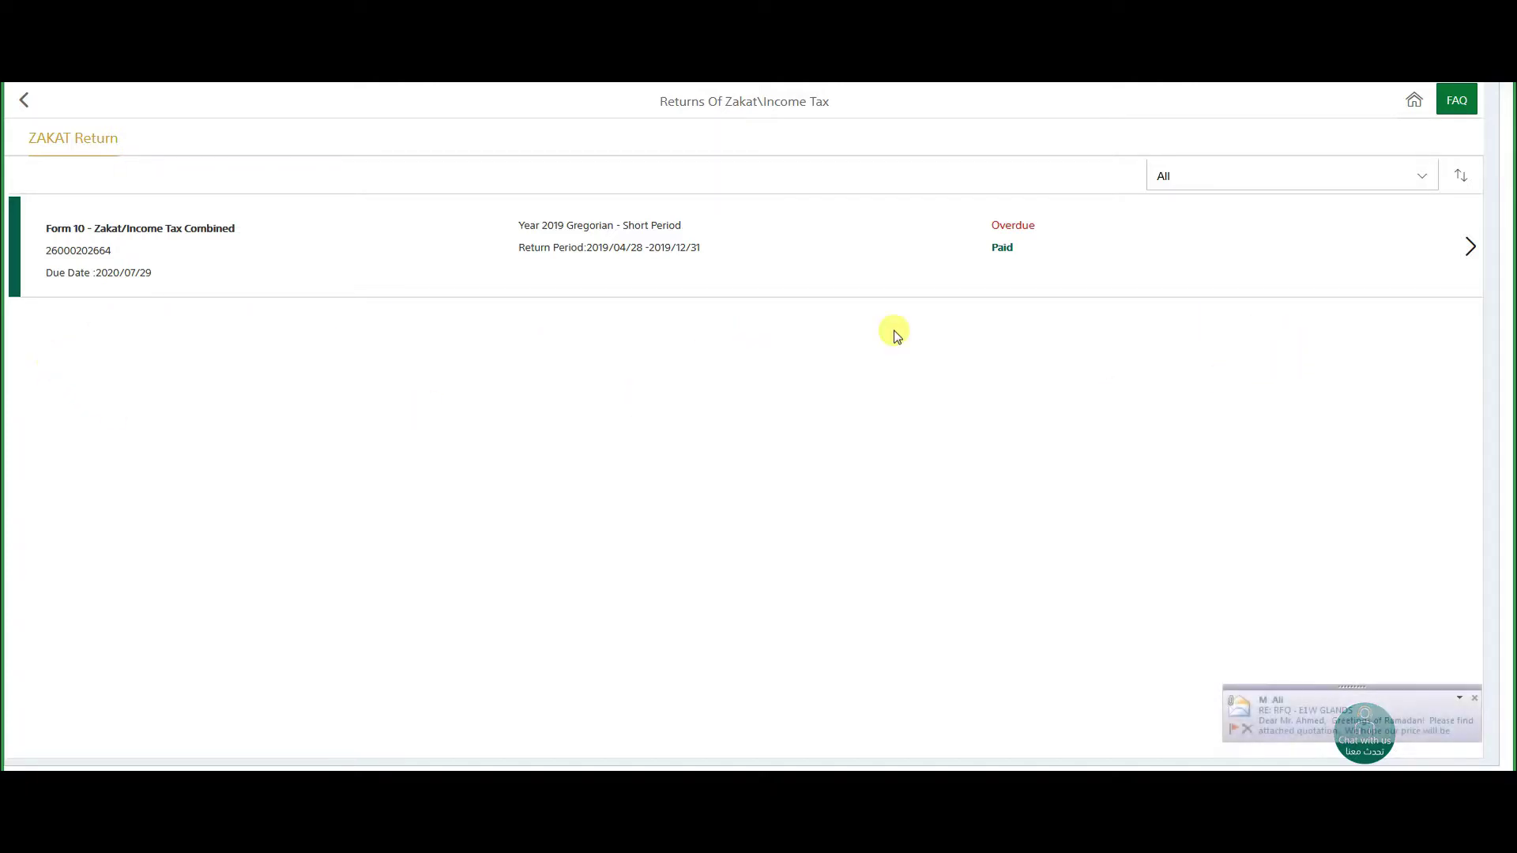
{"action": "left_click", "coordinate": [1474, 698]}
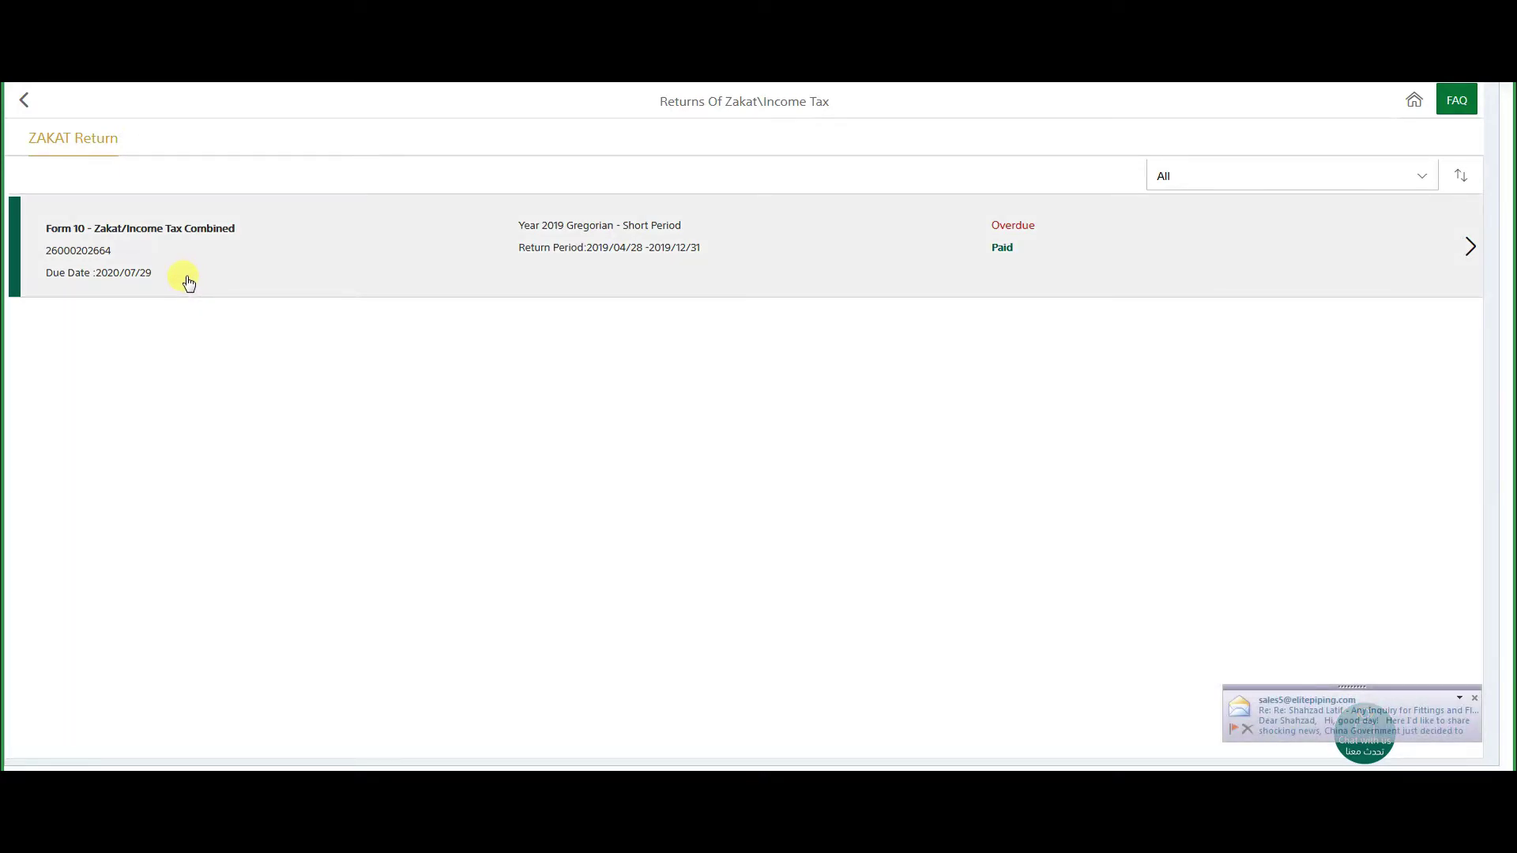
{"action": "left_click", "coordinate": [1475, 697]}
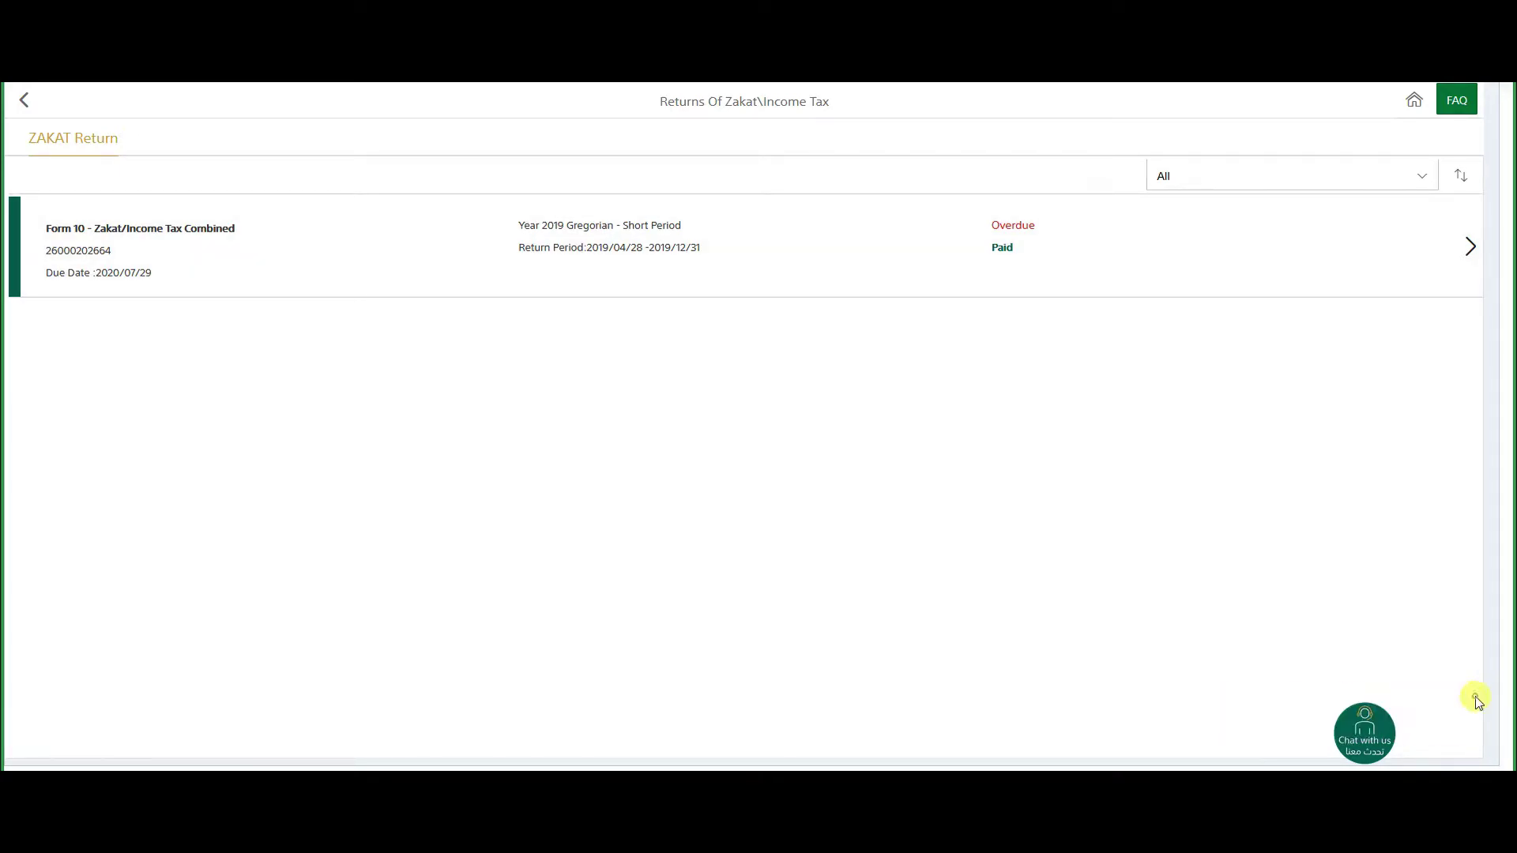
{"action": "left_click", "coordinate": [106, 257]}
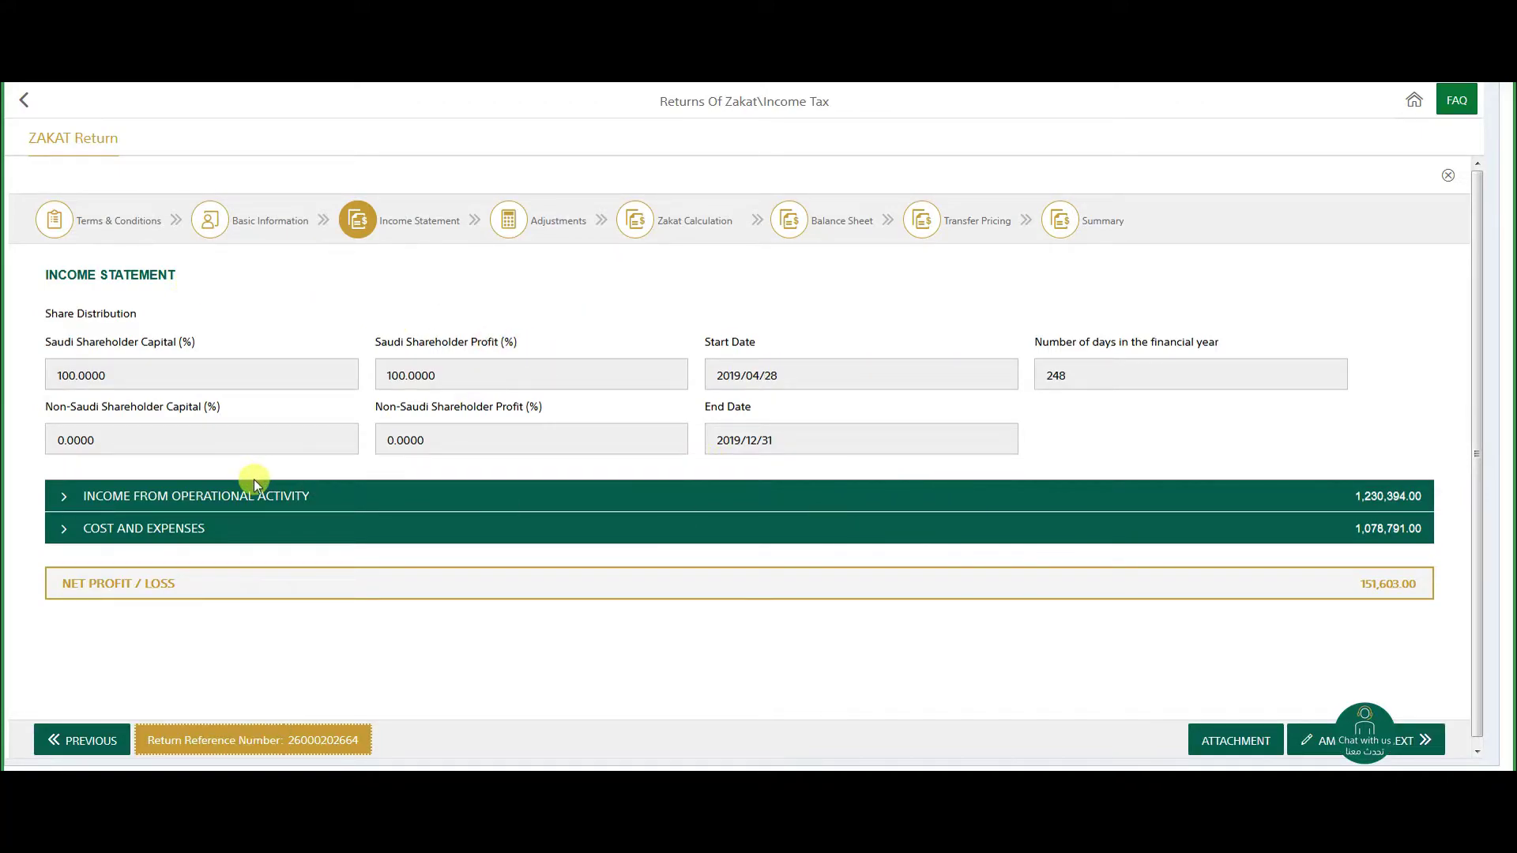
Step: Show the return's Terms & Conditions section and move the chat widget clear of the Amend and Next options
{"action": "left_click", "coordinate": [105, 224]}
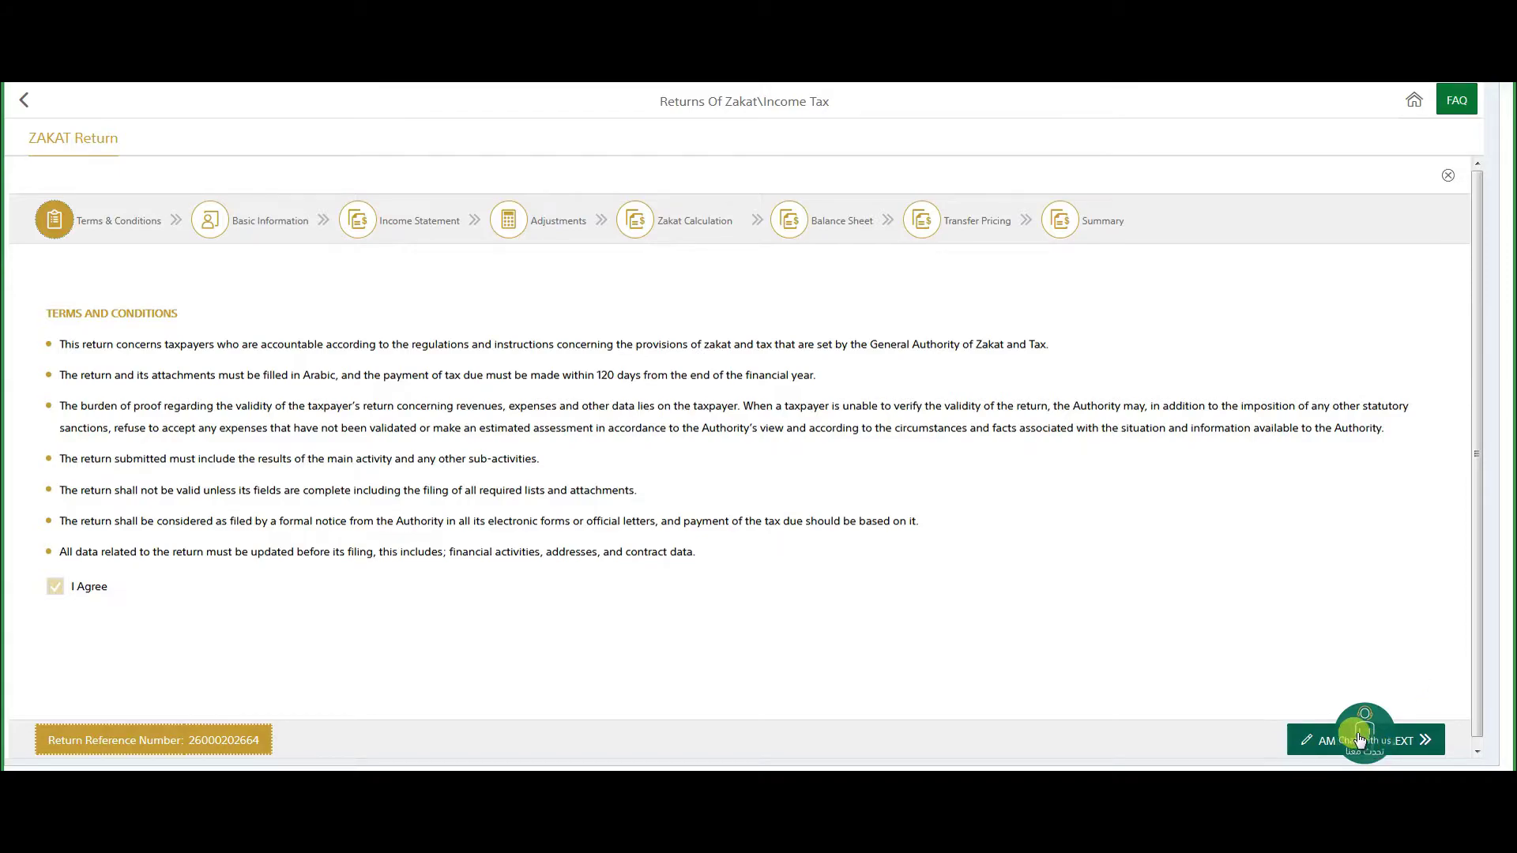
{"action": "left_click_drag", "start_coordinate": [1392, 715], "coordinate": [1470, 655]}
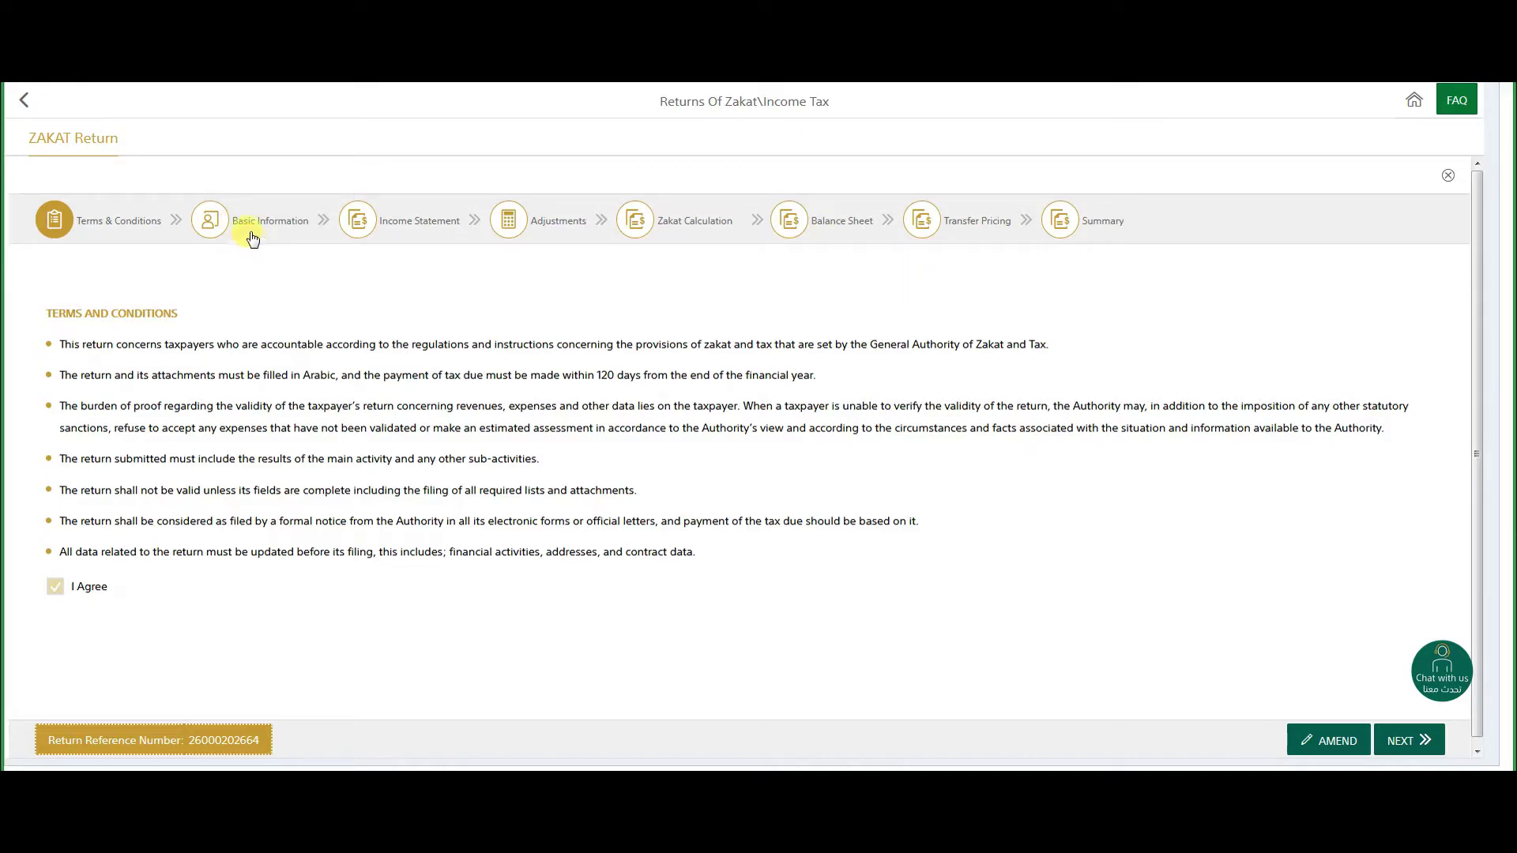
Step: Expand Income From Operational Activity in the Income Statement and review its lines down to total income
{"action": "left_click", "coordinate": [403, 223]}
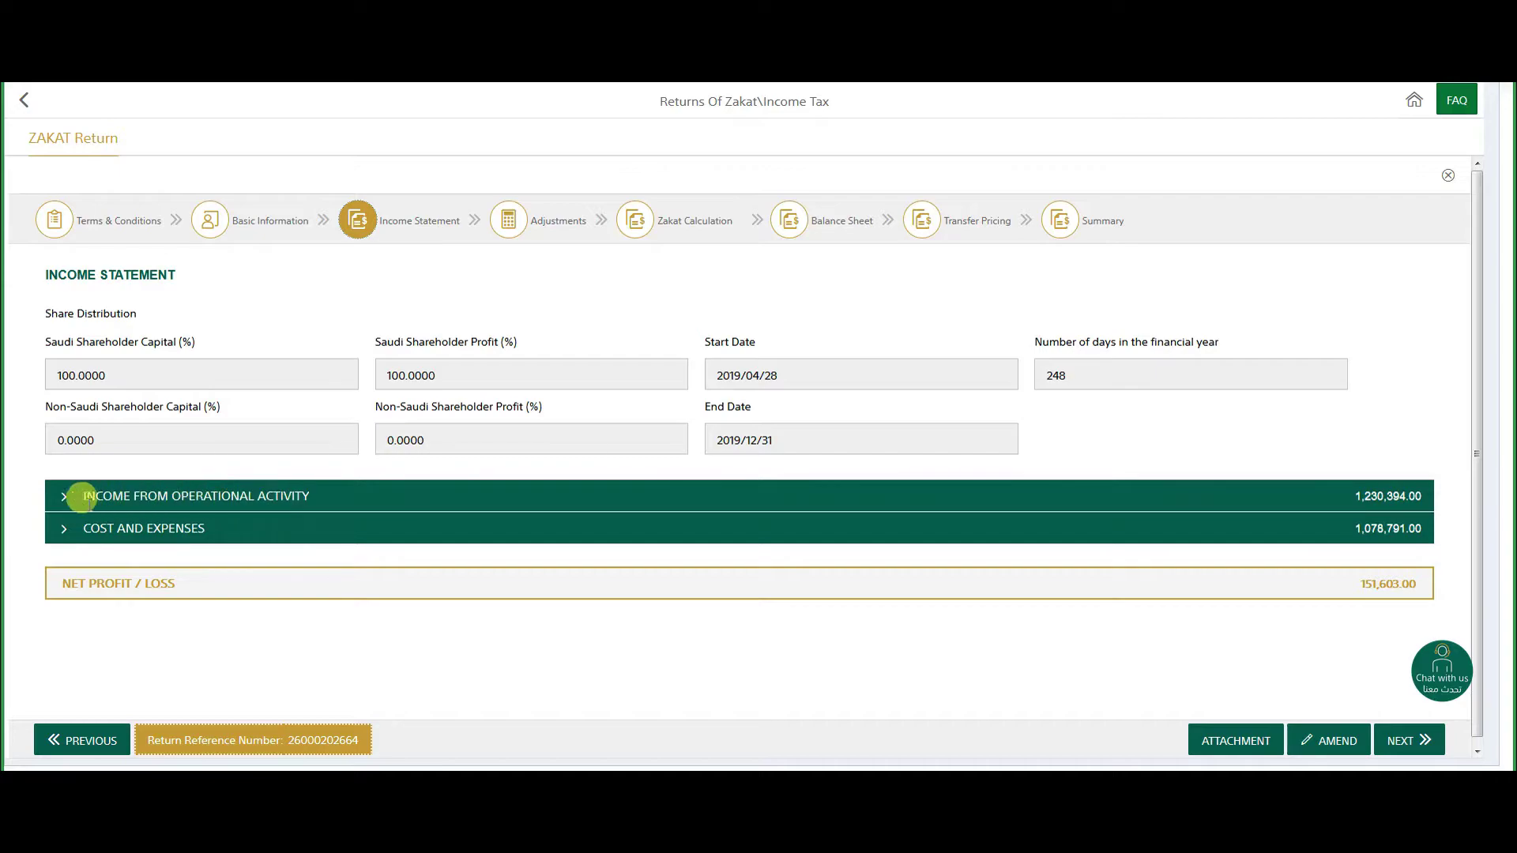
{"action": "left_click", "coordinate": [64, 496]}
{"action": "scroll", "coordinate": [569, 537], "scroll_direction": "down", "scroll_amount": 2}
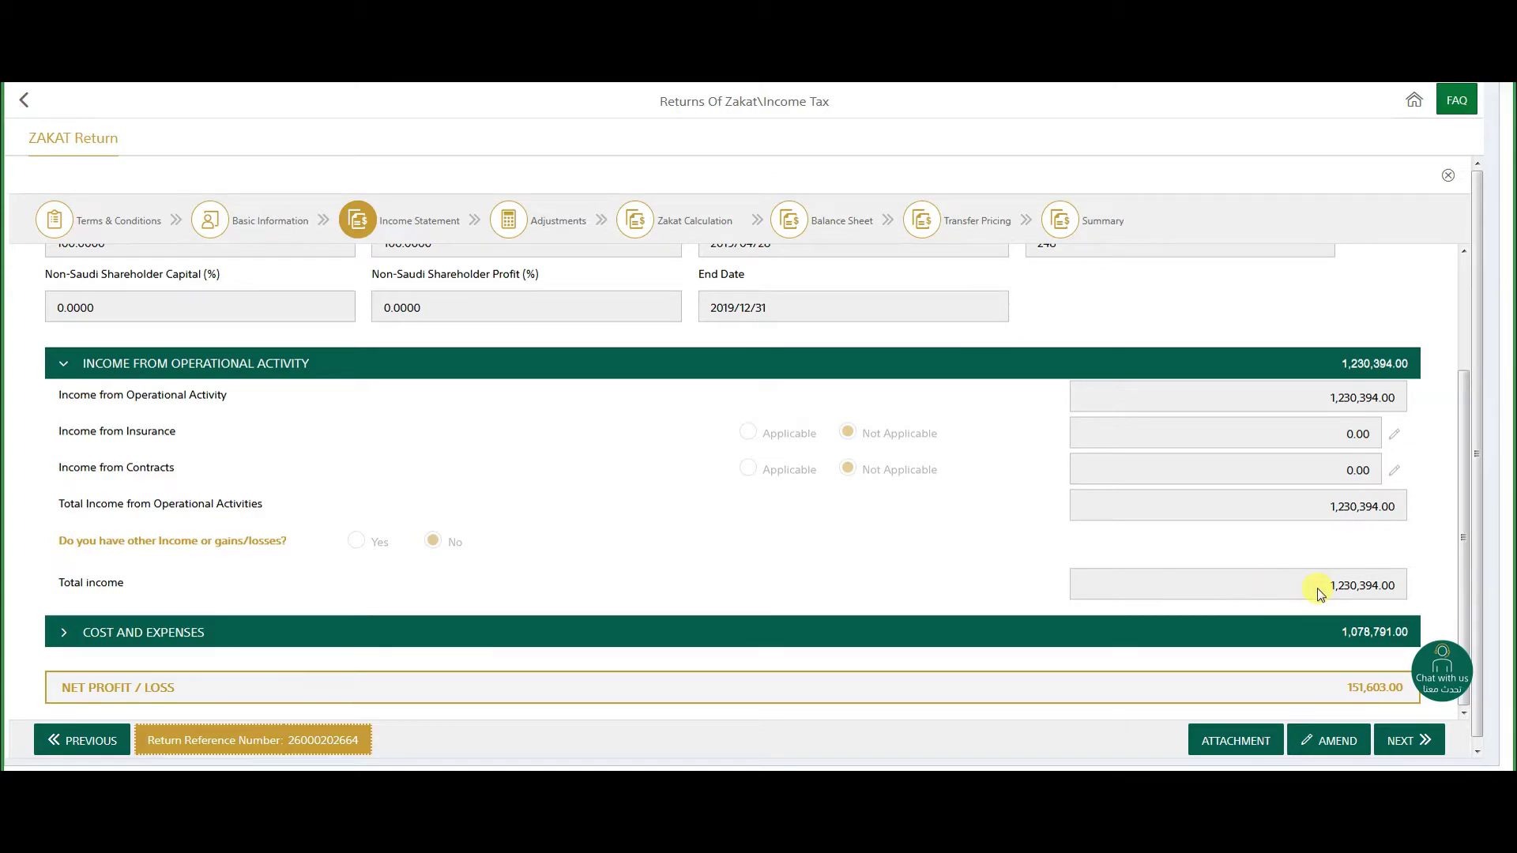
Step: Expand Cost And Expenses in the Income Statement and review the cost of goods sold lines
{"action": "scroll", "coordinate": [73, 553], "scroll_direction": "down", "scroll_amount": 1}
{"action": "left_click", "coordinate": [76, 618]}
{"action": "scroll", "coordinate": [390, 586], "scroll_direction": "down", "scroll_amount": 5}
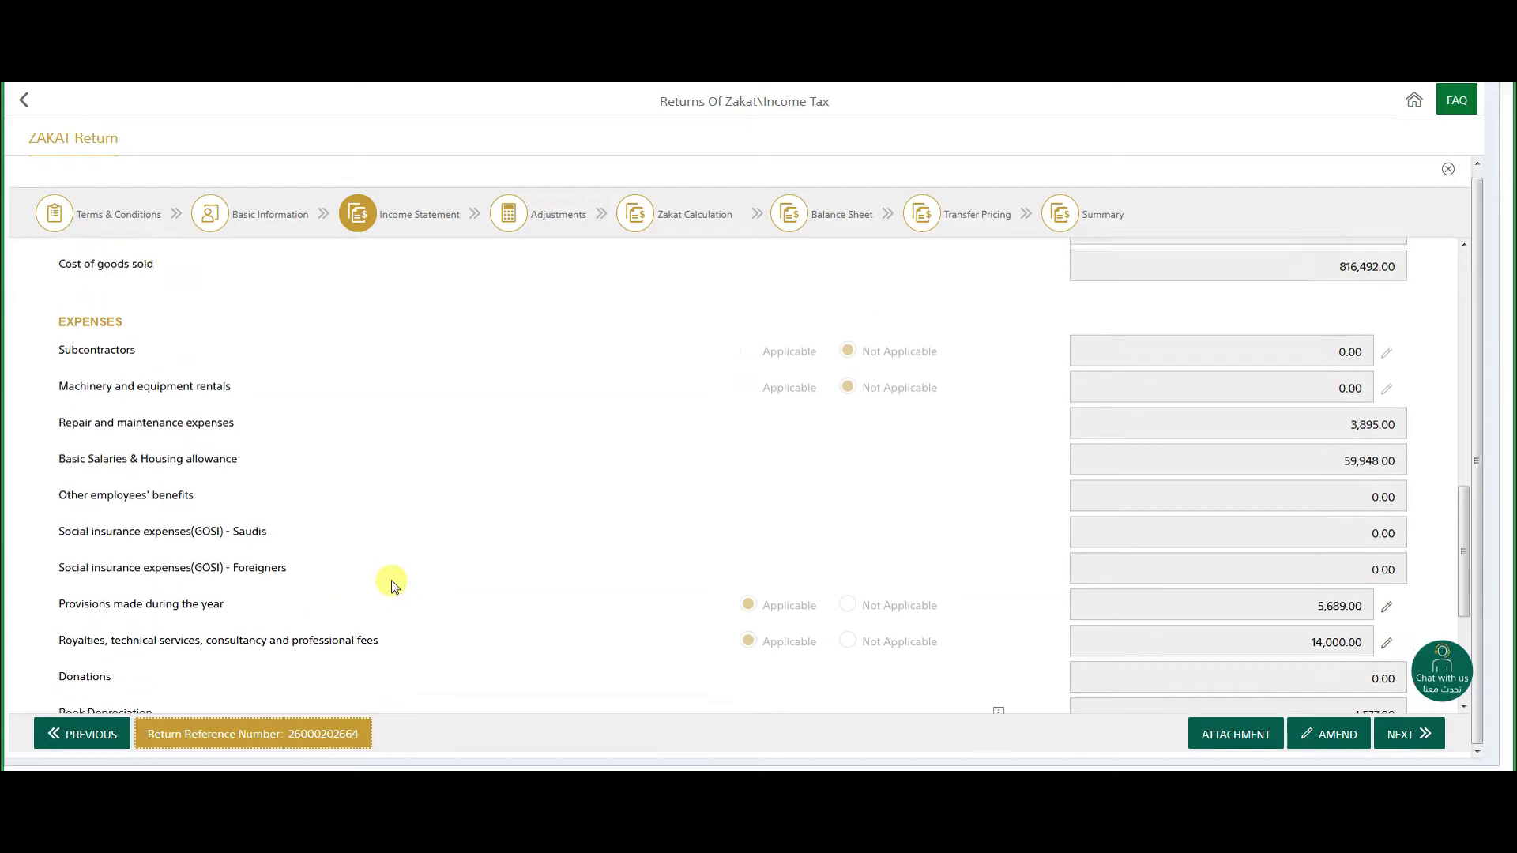
{"action": "scroll", "coordinate": [391, 581], "scroll_direction": "up", "scroll_amount": 4}
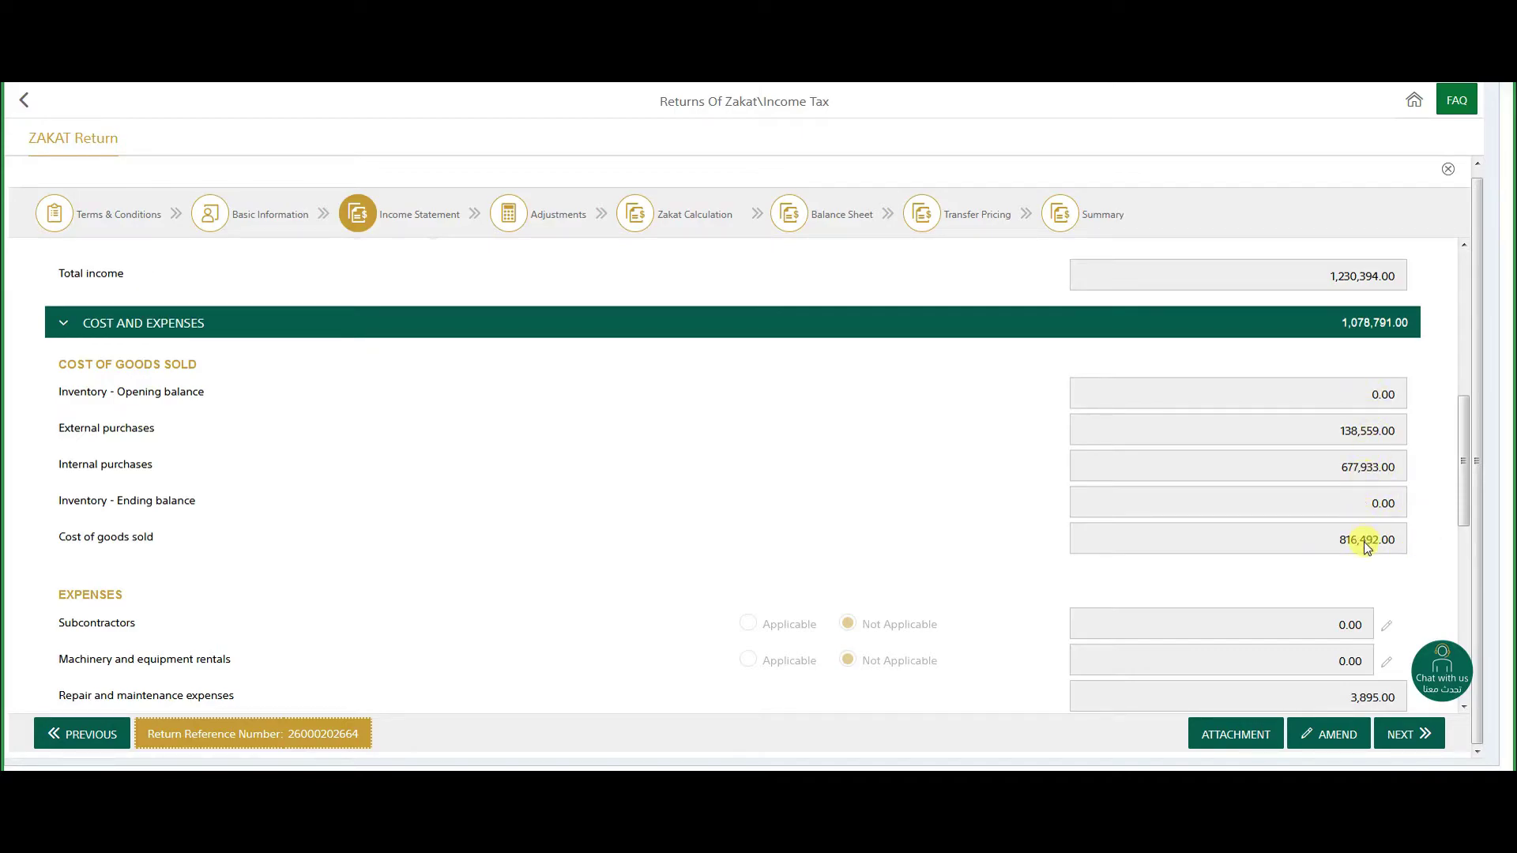
Step: Examine the Income Statement's expense lines, from subcontractors through other expenses and total expenses, down to the net profit or loss
{"action": "scroll", "coordinate": [467, 608], "scroll_direction": "down", "scroll_amount": 2}
{"action": "scroll", "coordinate": [466, 608], "scroll_direction": "down", "scroll_amount": 2}
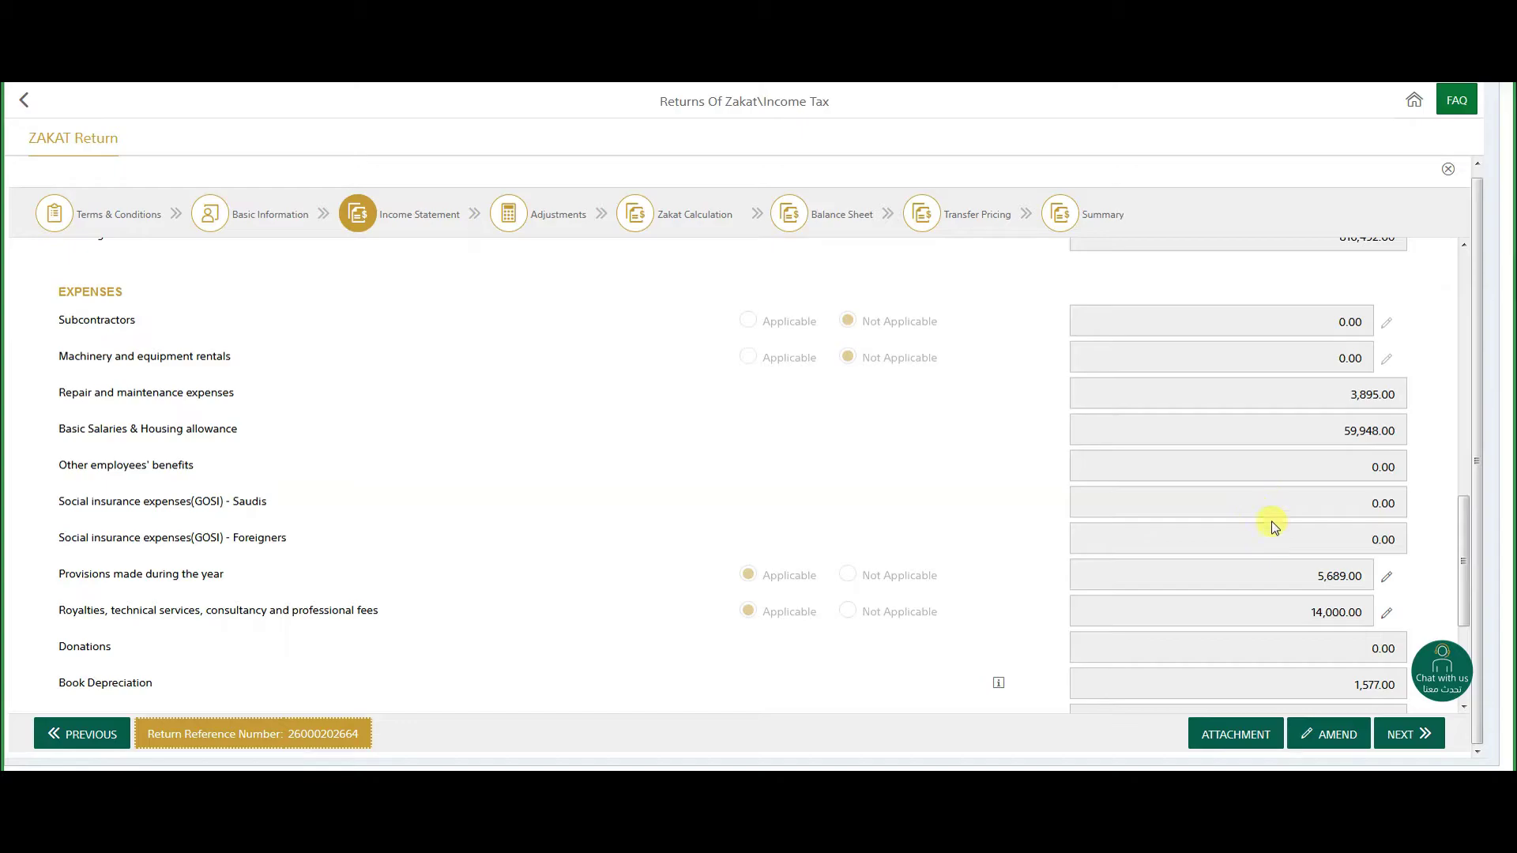
{"action": "scroll", "coordinate": [223, 602], "scroll_direction": "down", "scroll_amount": 2}
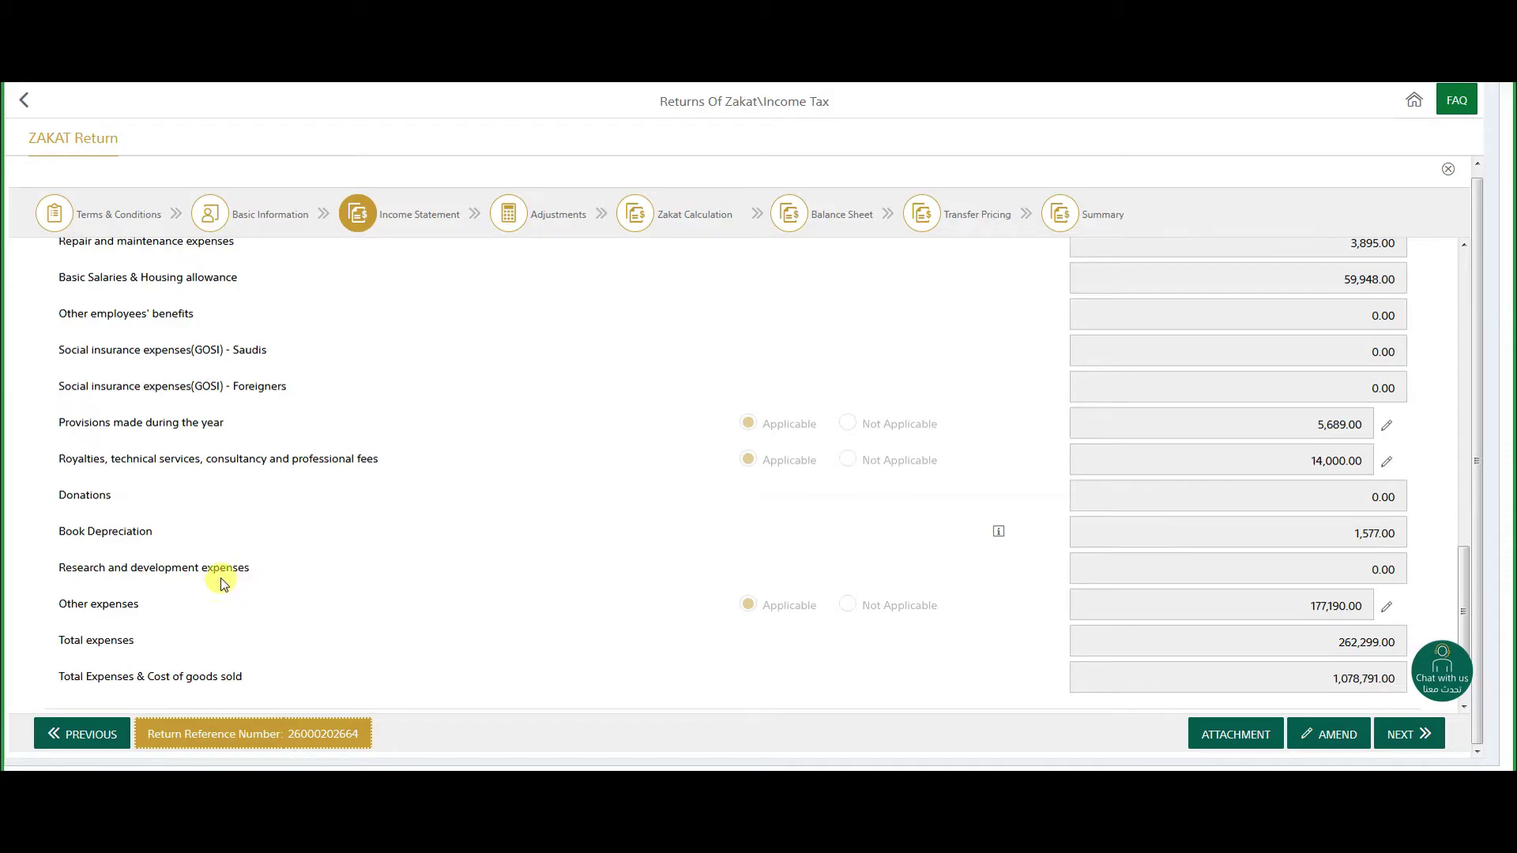
{"action": "scroll", "coordinate": [215, 581], "scroll_direction": "down", "scroll_amount": 1}
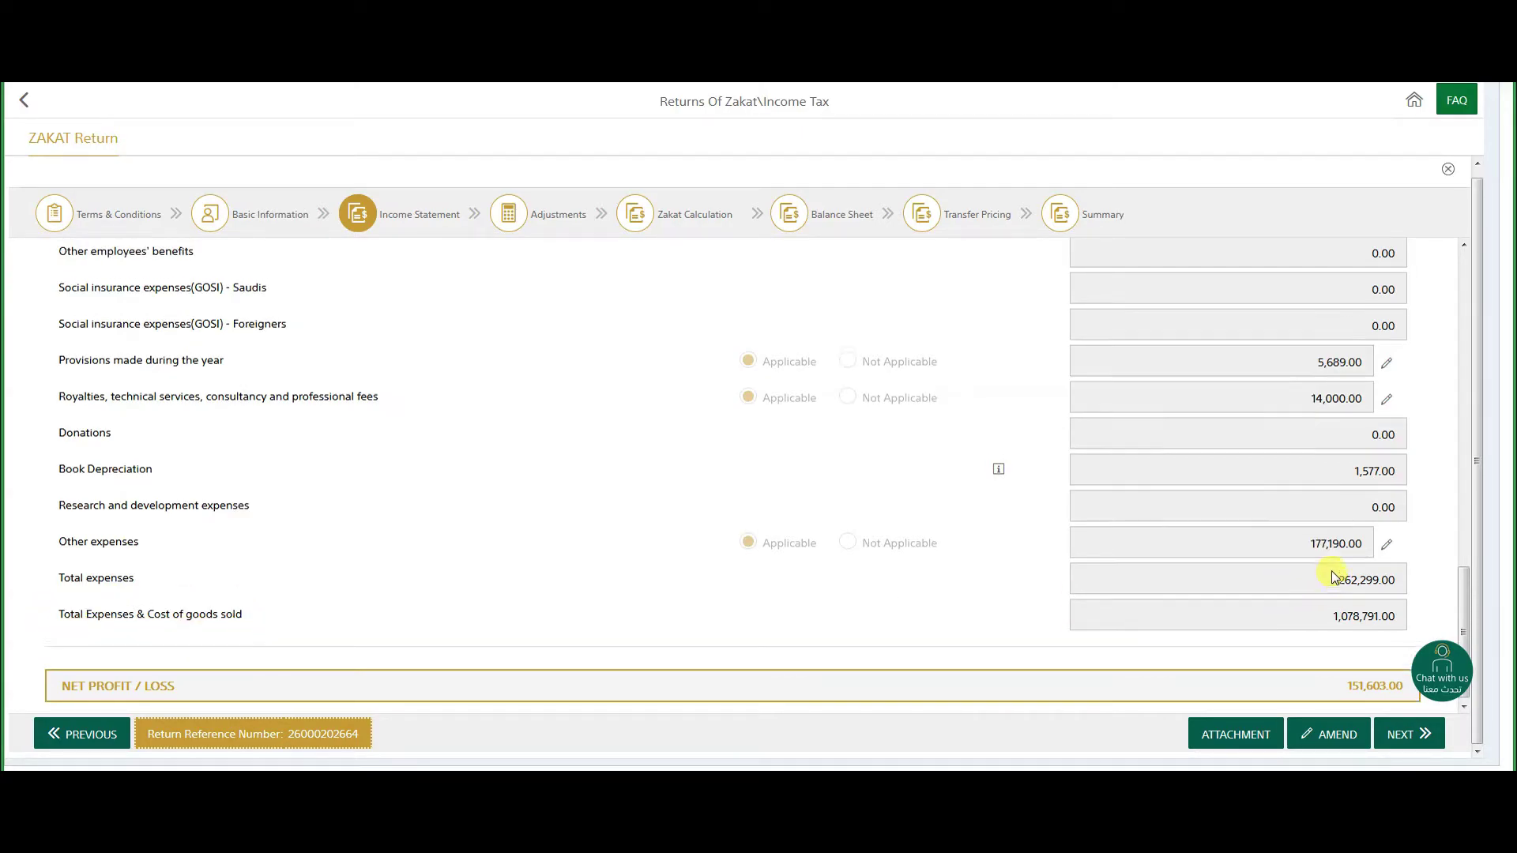
{"action": "scroll", "coordinate": [1335, 569], "scroll_direction": "up", "scroll_amount": 5}
{"action": "scroll", "coordinate": [1343, 498], "scroll_direction": "down", "scroll_amount": 4}
{"action": "scroll", "coordinate": [1251, 553], "scroll_direction": "down", "scroll_amount": 2}
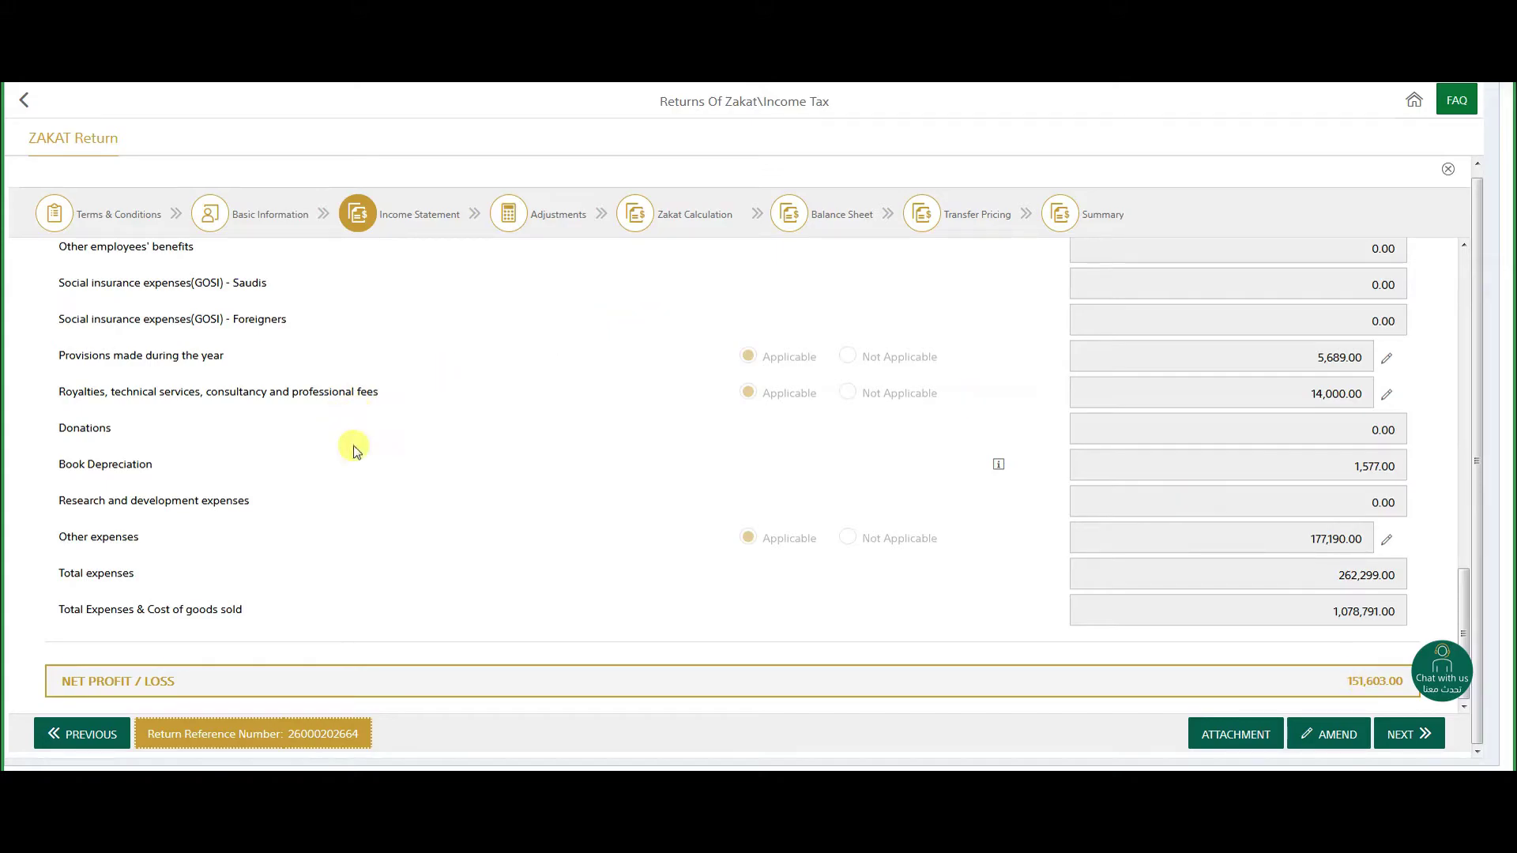
{"action": "scroll", "coordinate": [371, 466], "scroll_direction": "up", "scroll_amount": 15}
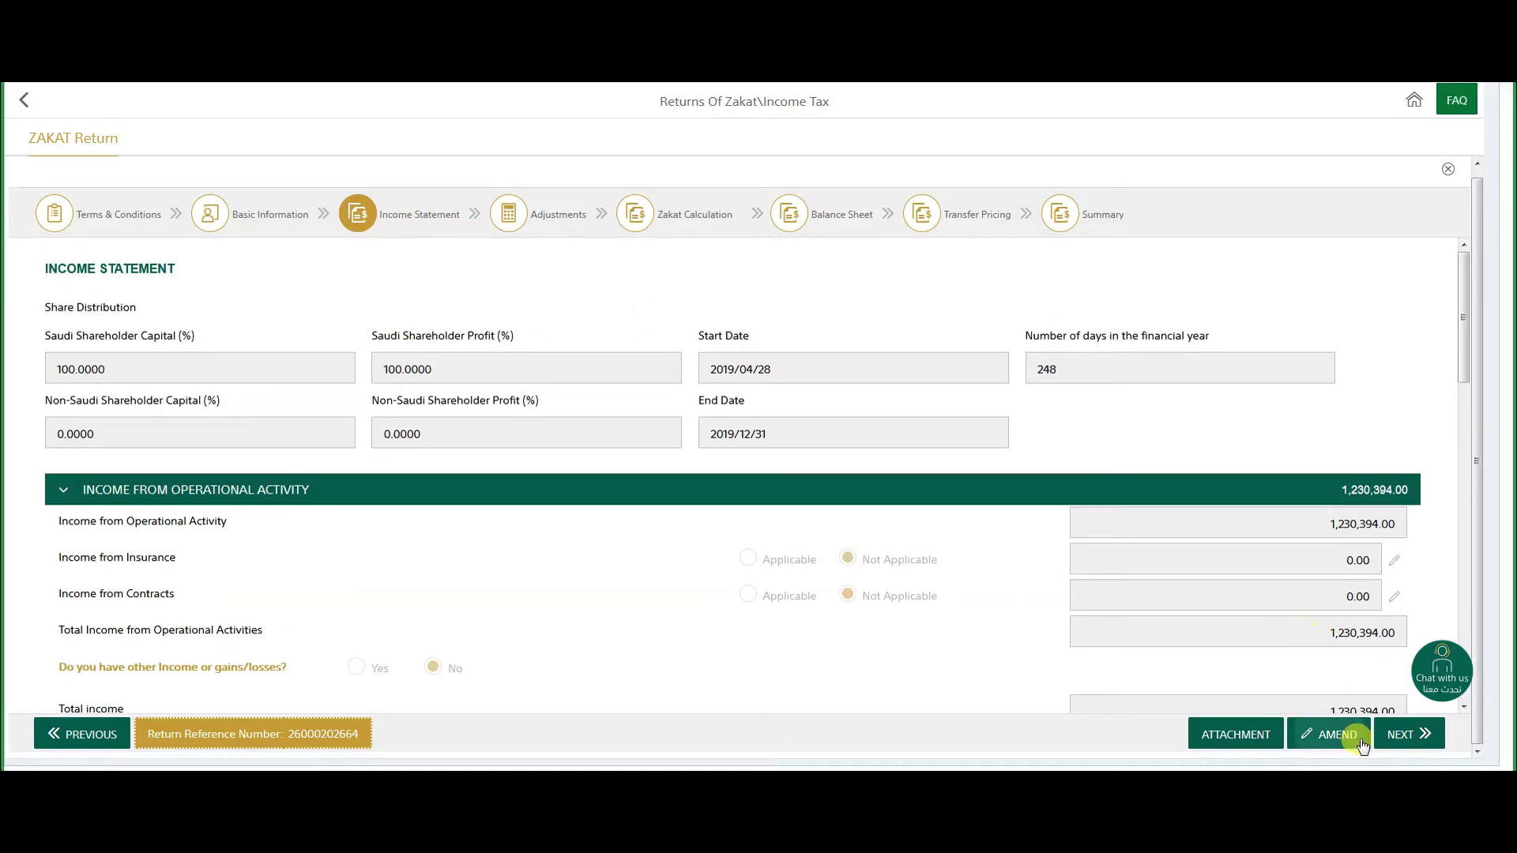
Step: Compare the provisions loaded on accounts in Adjustments with the provisions made during the year in the Income Statement
{"action": "left_click", "coordinate": [551, 222]}
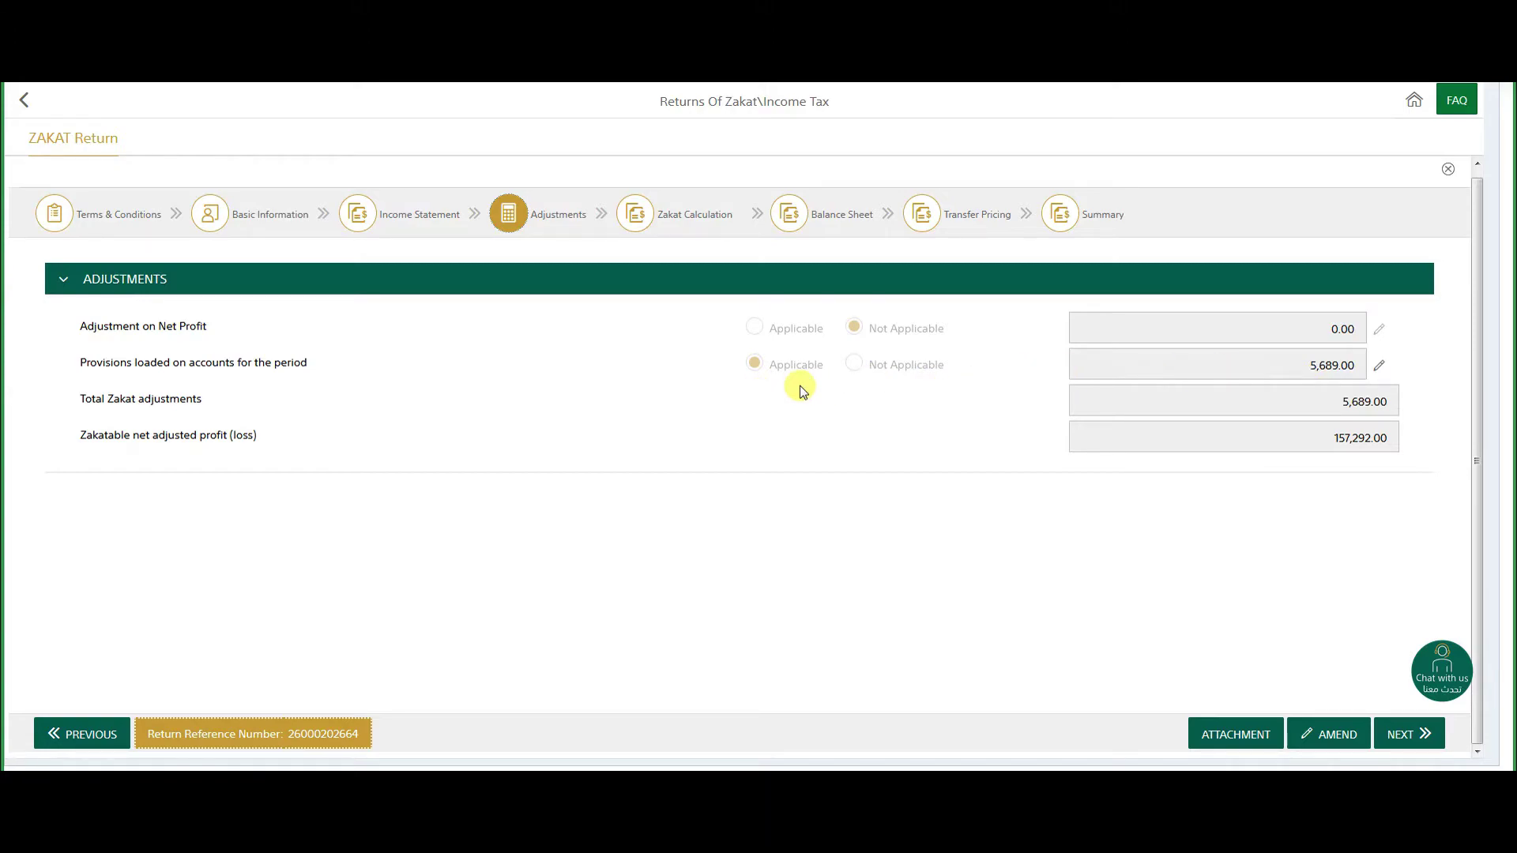
{"action": "left_click", "coordinate": [413, 221]}
{"action": "scroll", "coordinate": [1264, 605], "scroll_direction": "down", "scroll_amount": 5}
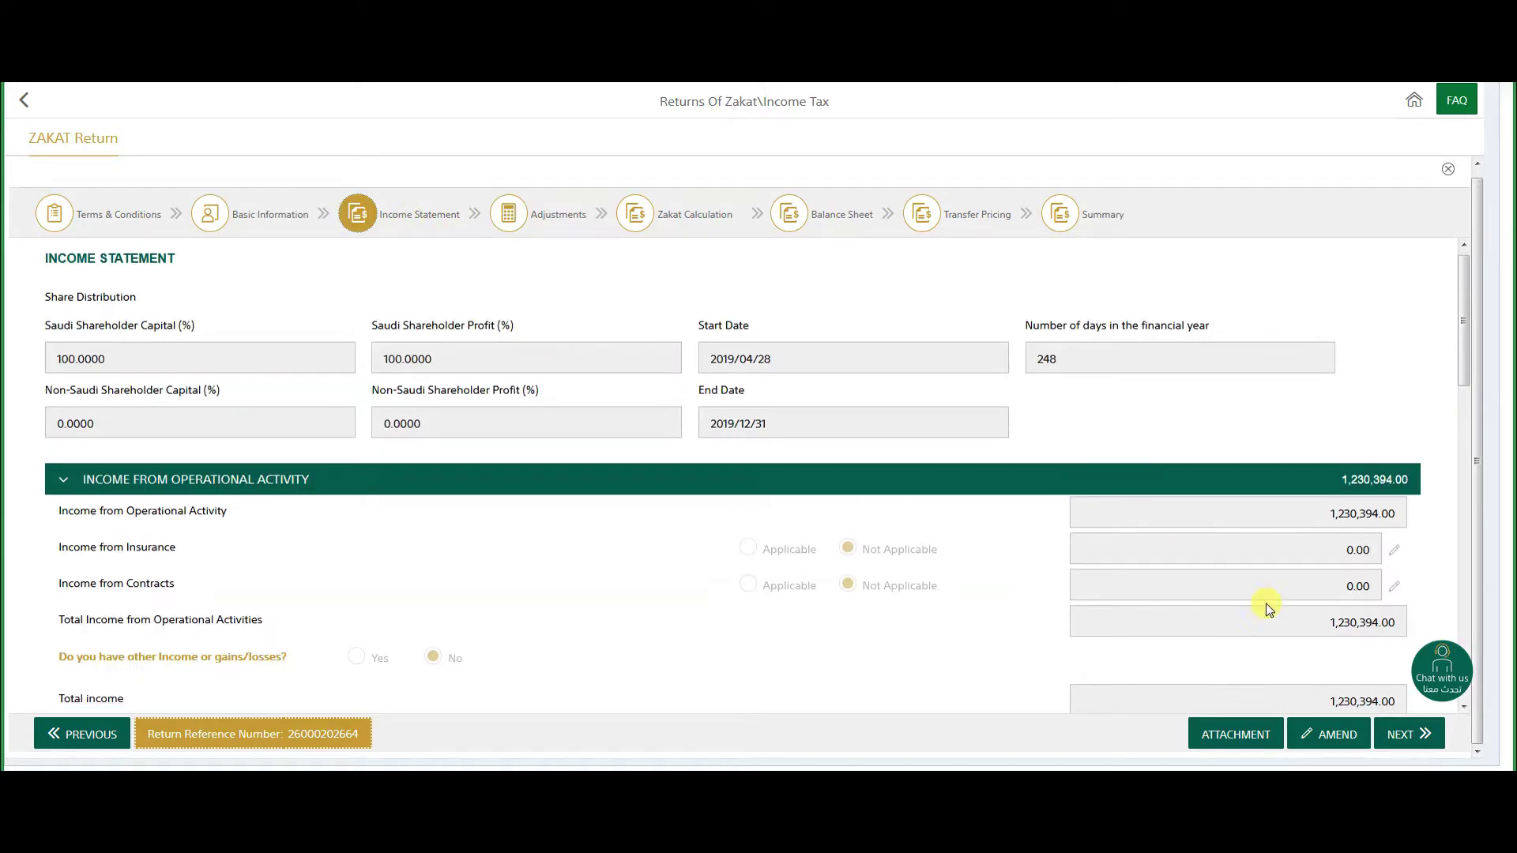
{"action": "scroll", "coordinate": [1263, 612], "scroll_direction": "down", "scroll_amount": 3}
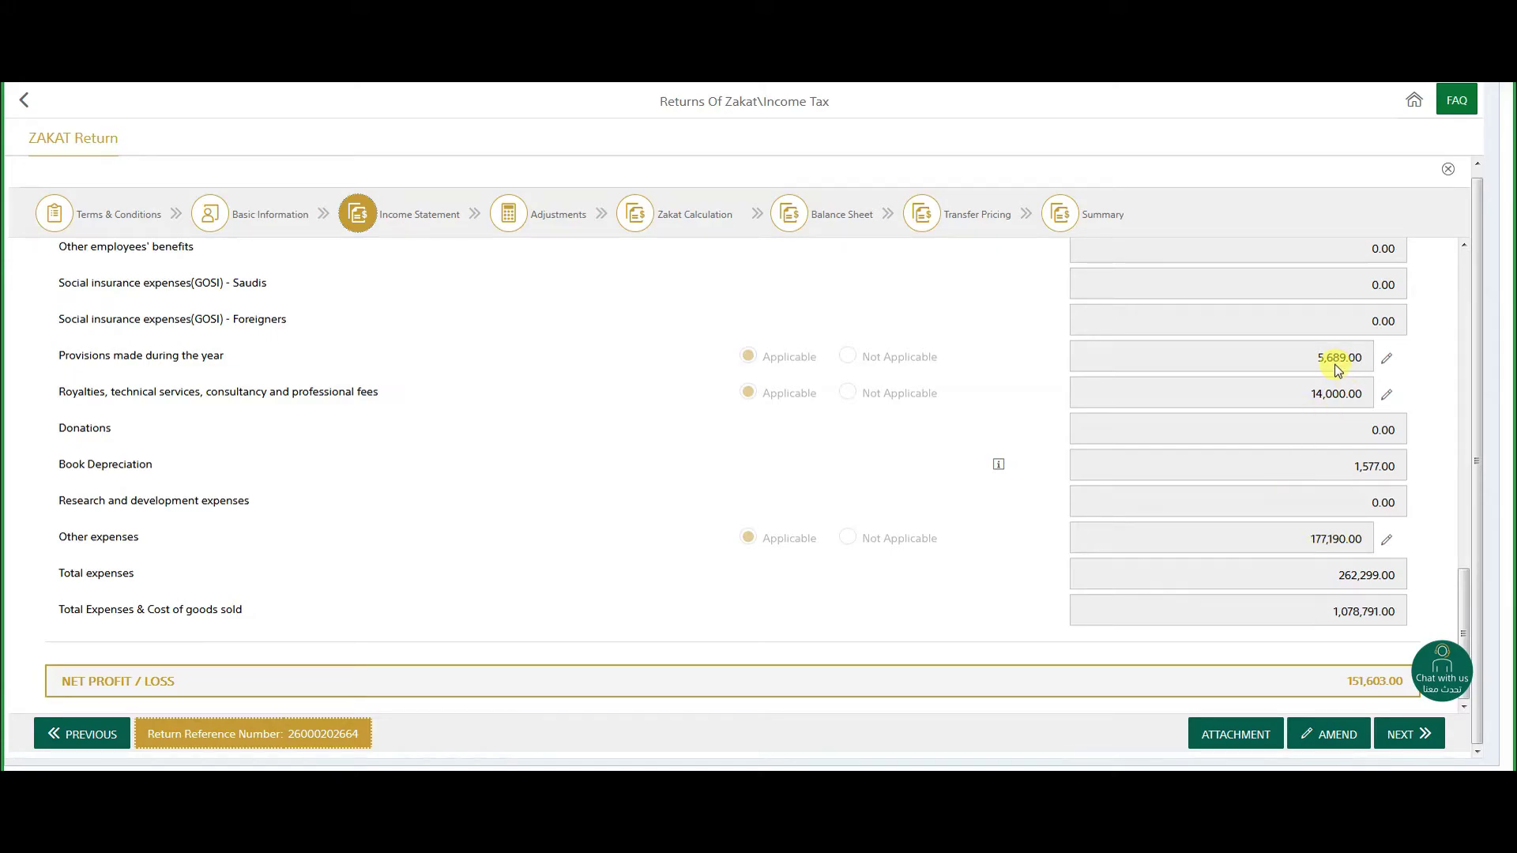
{"action": "left_click", "coordinate": [554, 224]}
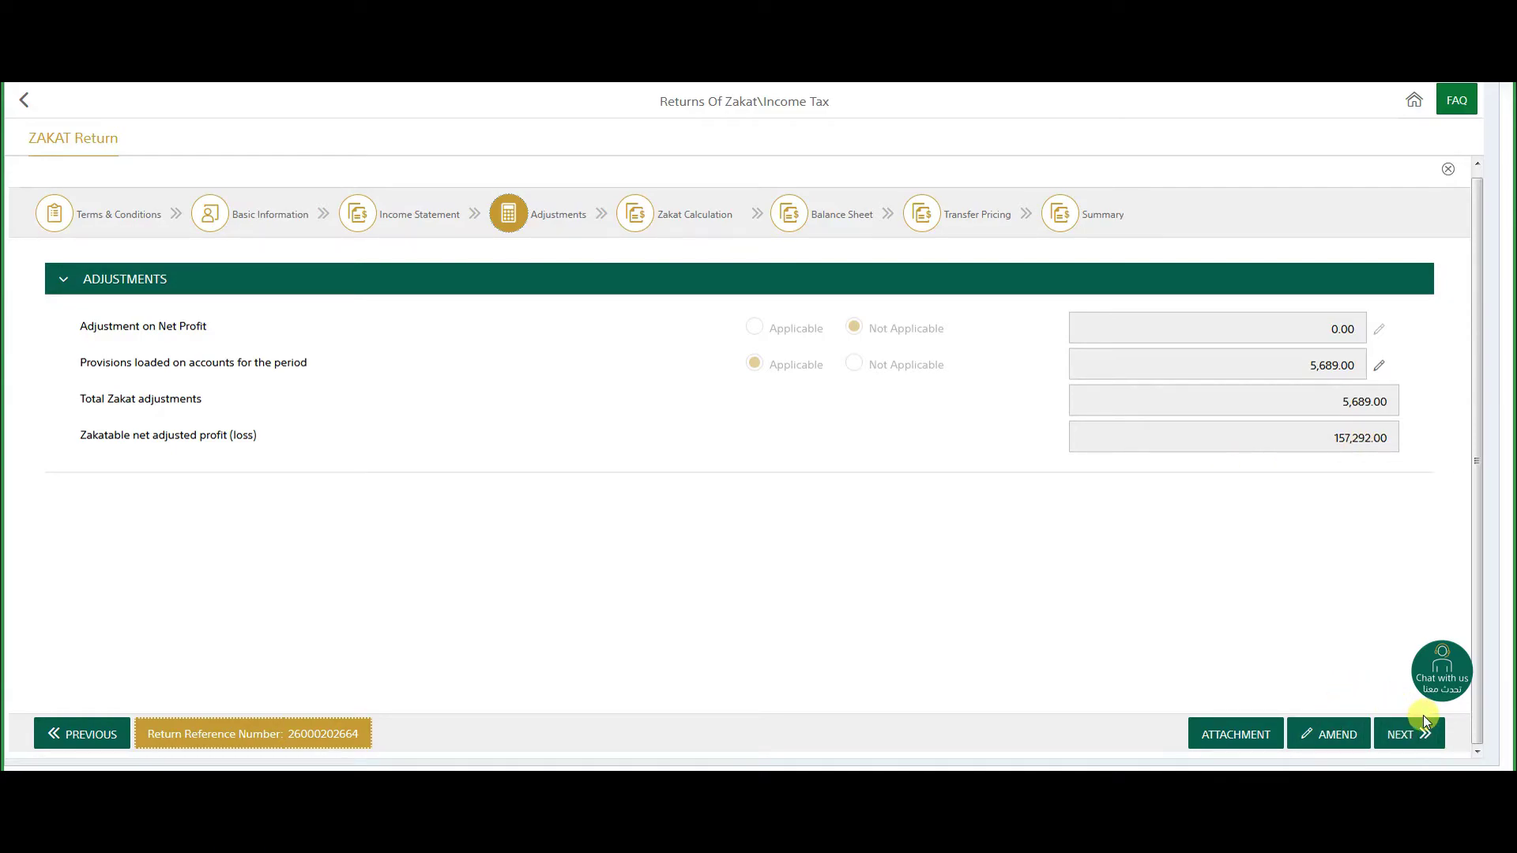
Step: Expand the Additions and Deductions sections of the Zakat Calculation and review their lines
{"action": "left_click", "coordinate": [677, 213]}
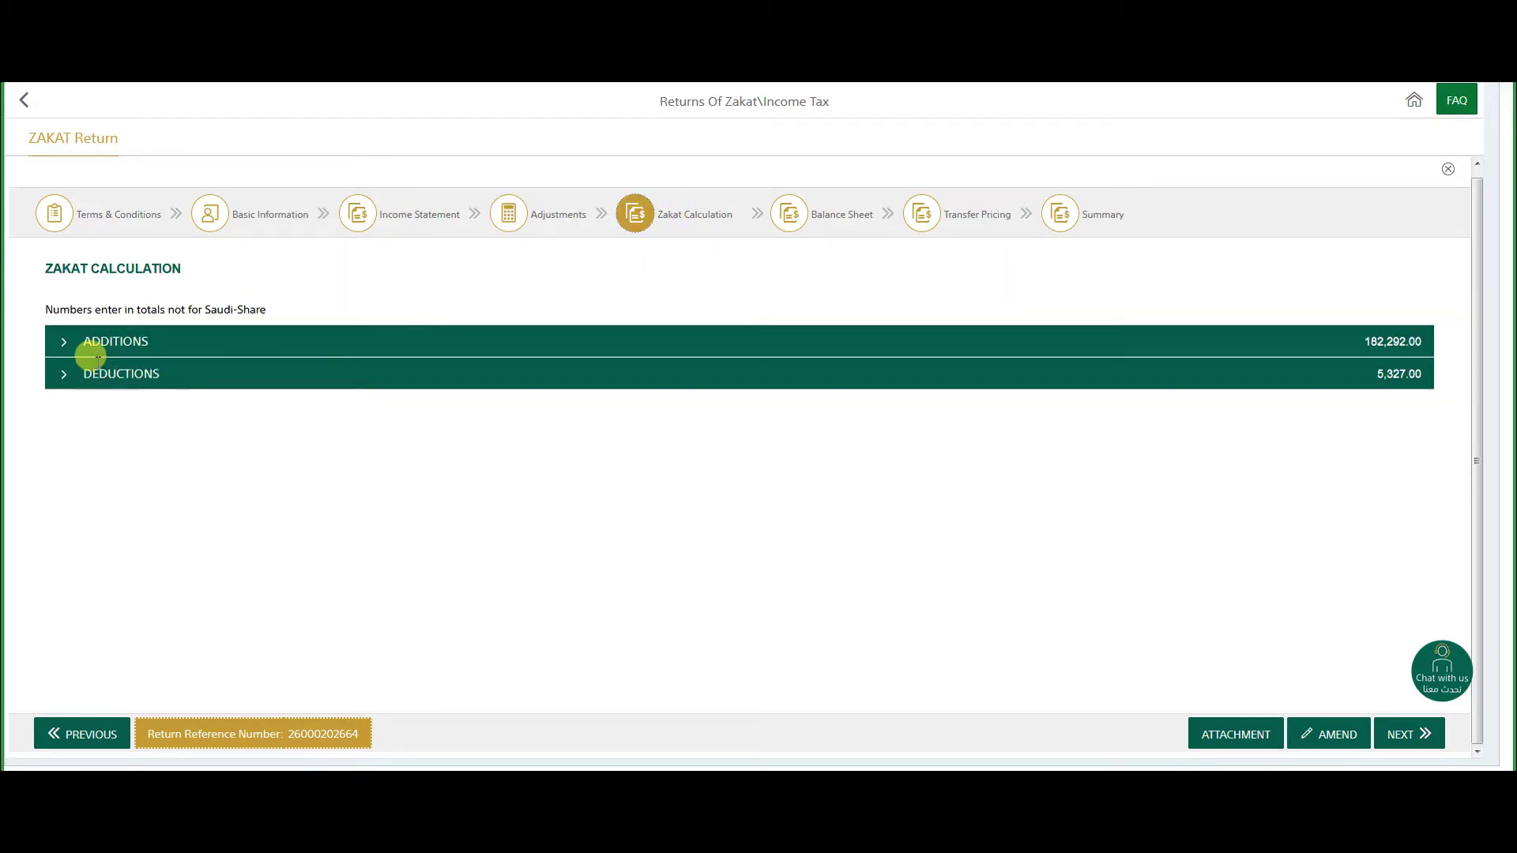
{"action": "left_click", "coordinate": [63, 341]}
{"action": "scroll", "coordinate": [494, 507], "scroll_direction": "down", "scroll_amount": 1}
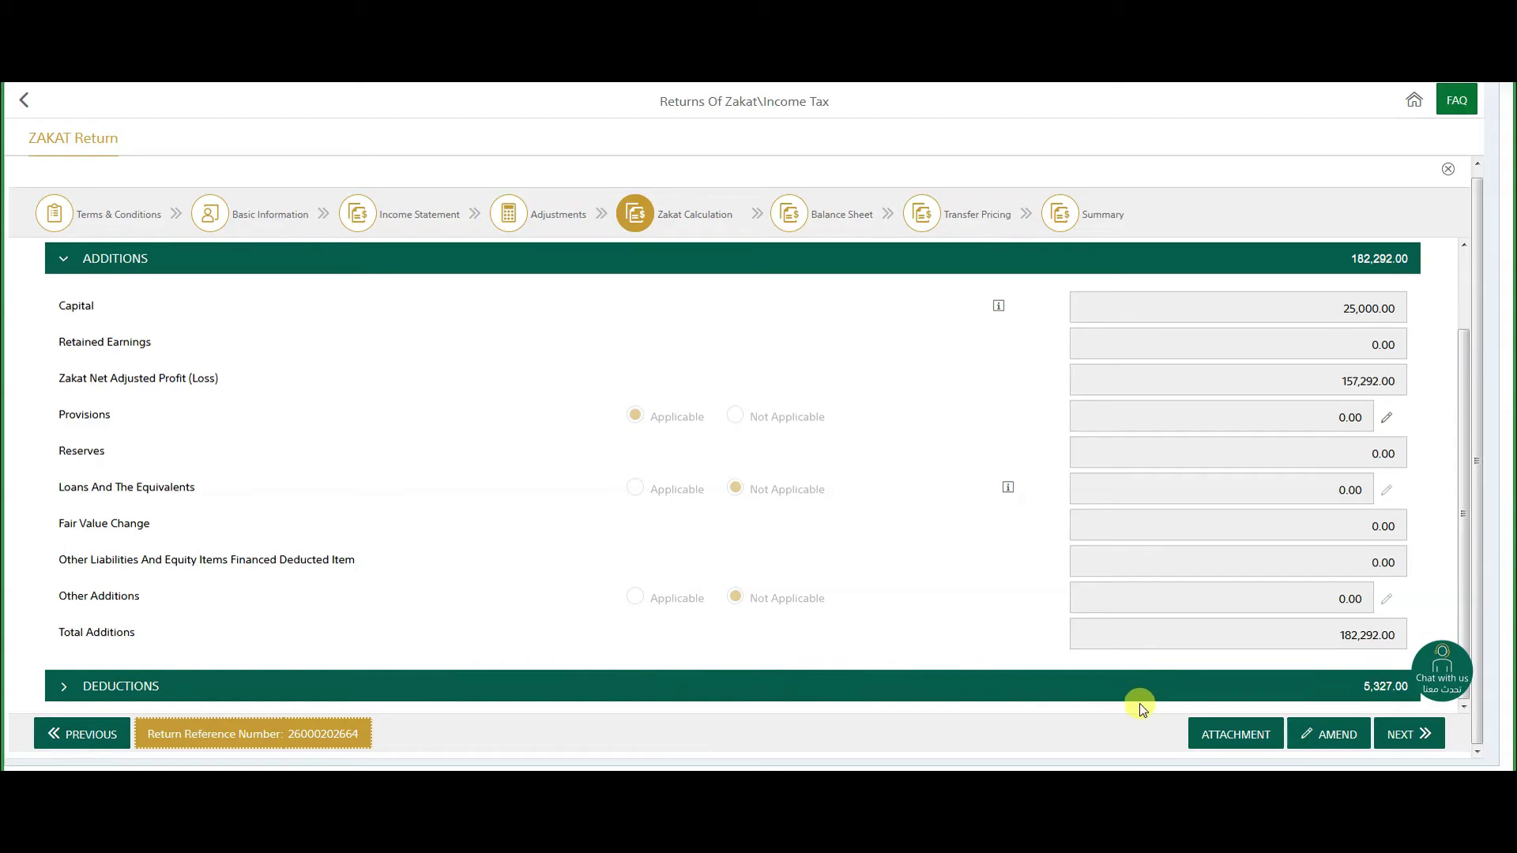
{"action": "left_click", "coordinate": [110, 697]}
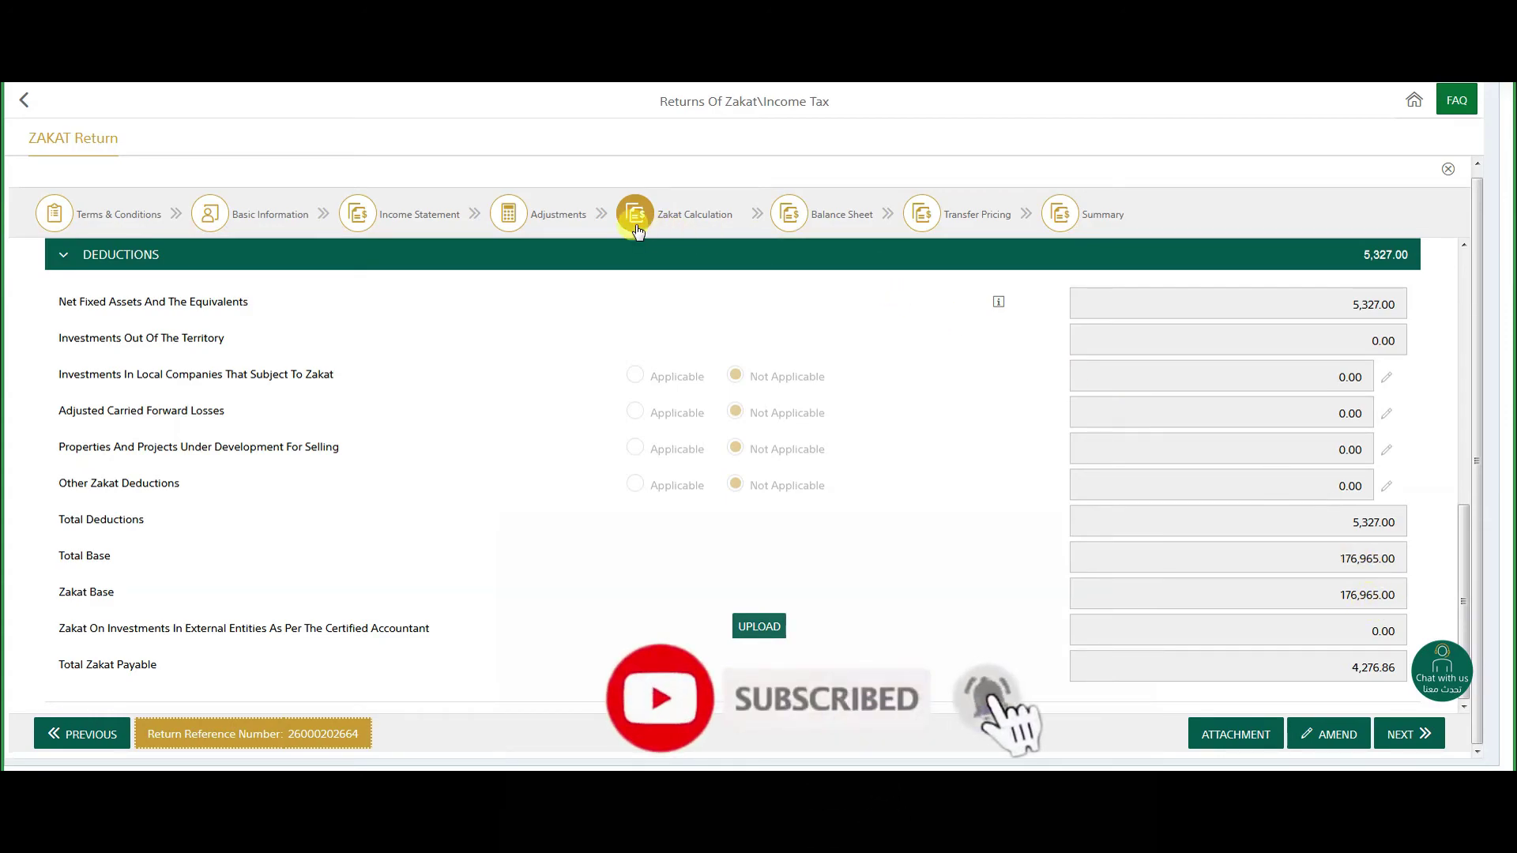
Step: Check the Zakatable net adjusted profit in Adjustments against the Zakat Calculation, then review the calculation down to total Zakat payable
{"action": "left_click", "coordinate": [555, 219]}
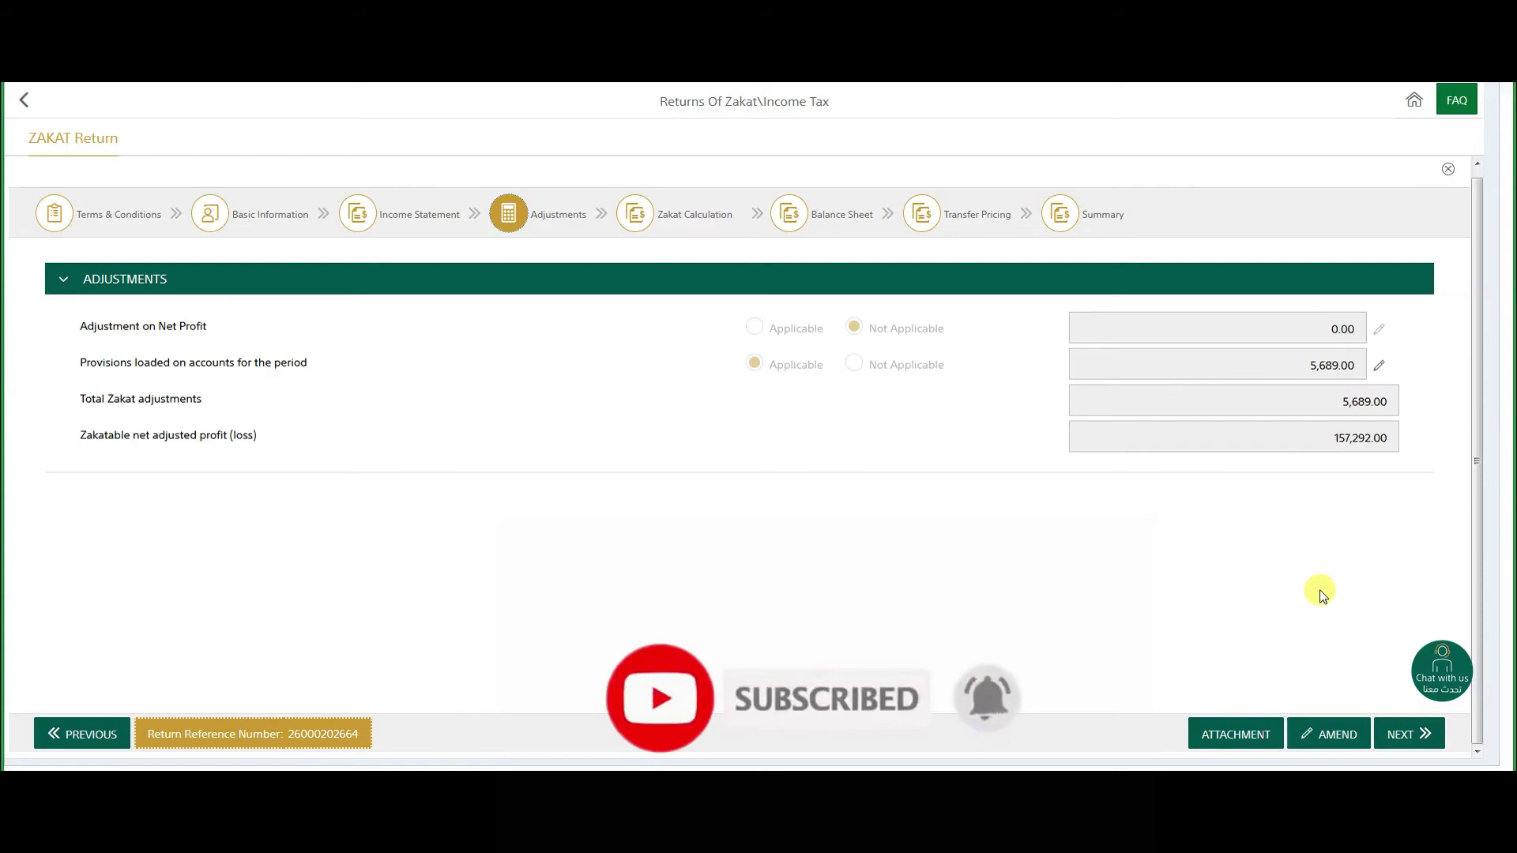
{"action": "left_click", "coordinate": [704, 215]}
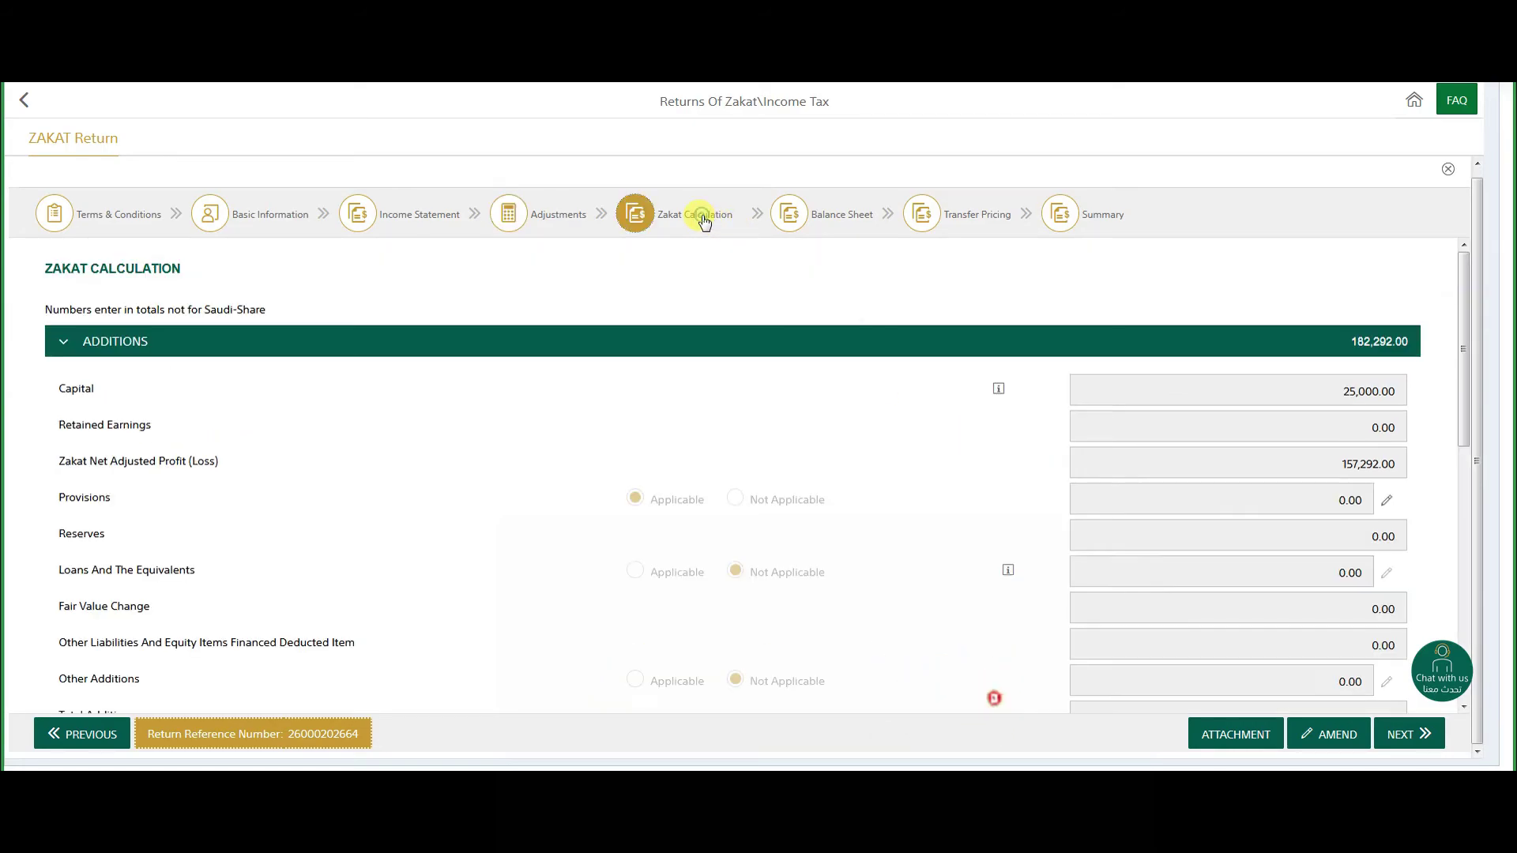
{"action": "scroll", "coordinate": [1181, 604], "scroll_direction": "down", "scroll_amount": 3}
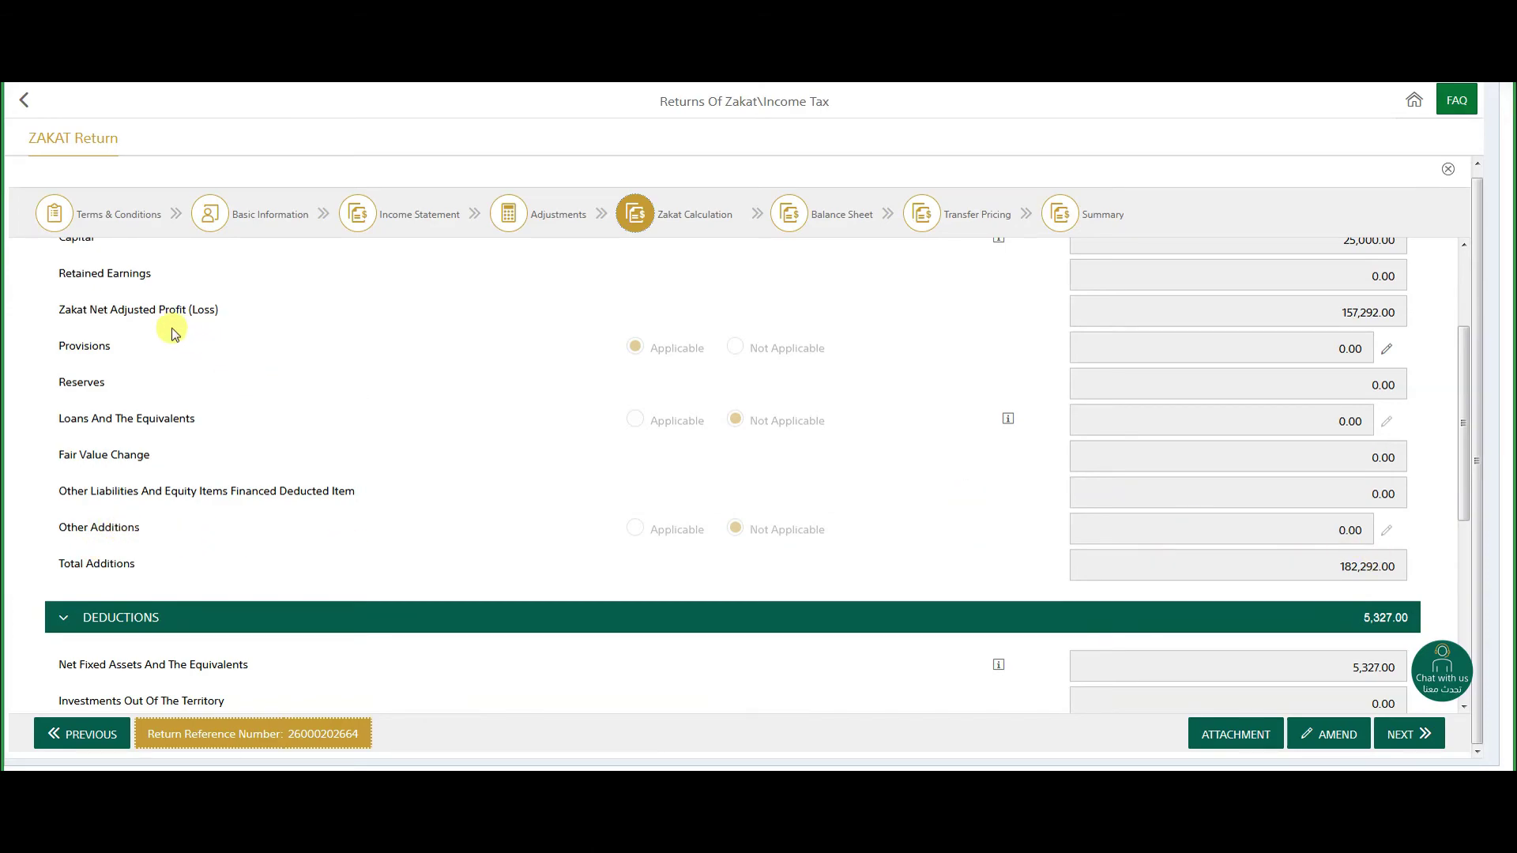
{"action": "scroll", "coordinate": [189, 561], "scroll_direction": "down", "scroll_amount": 5}
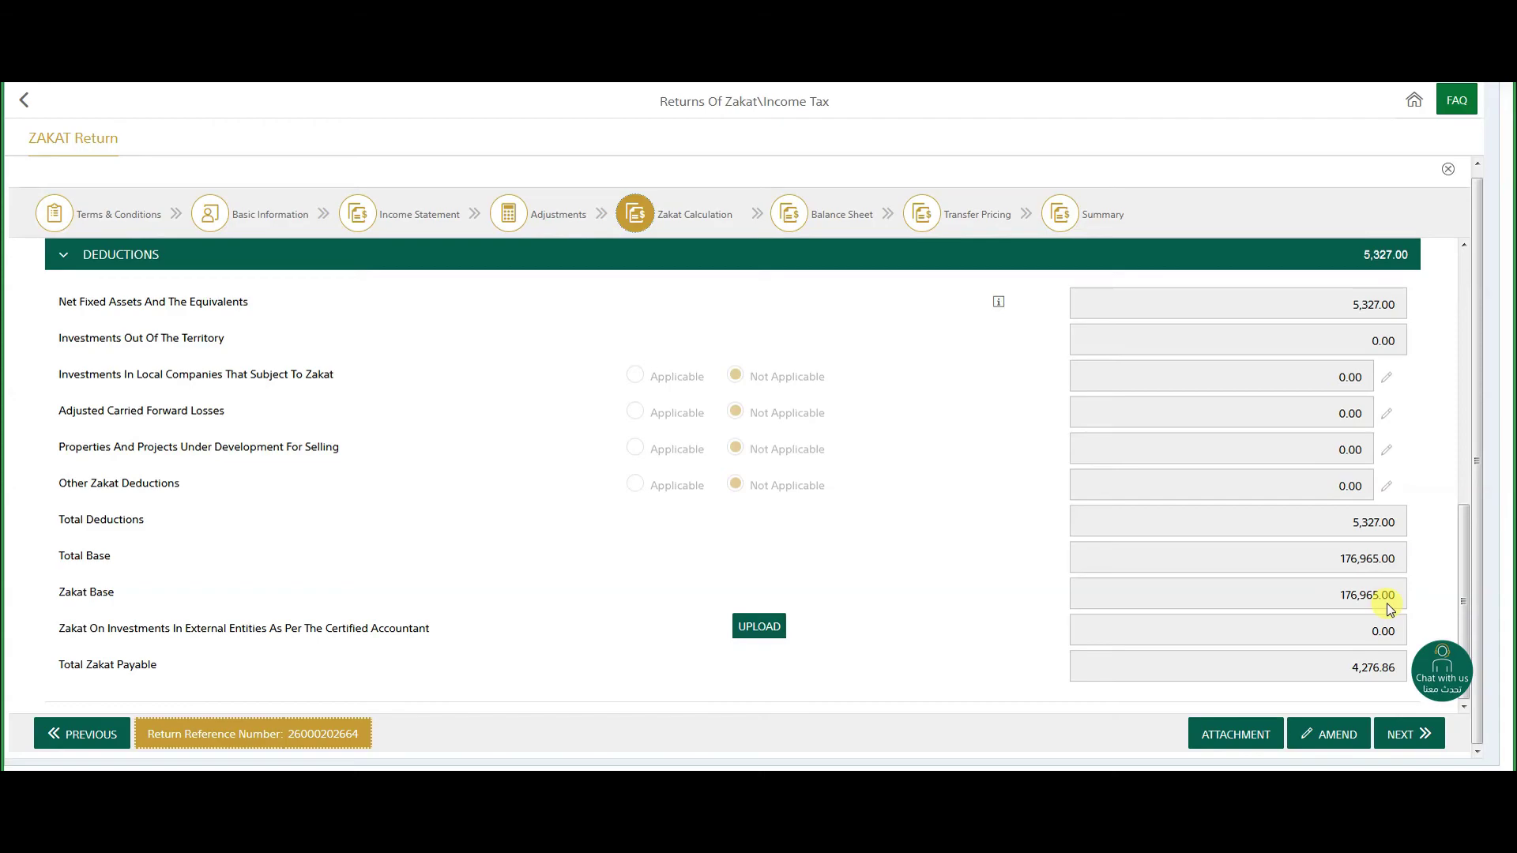
Step: Expand Assets in the Balance Sheet and review the beginning and ending balances of the current assets
{"action": "left_click", "coordinate": [826, 218]}
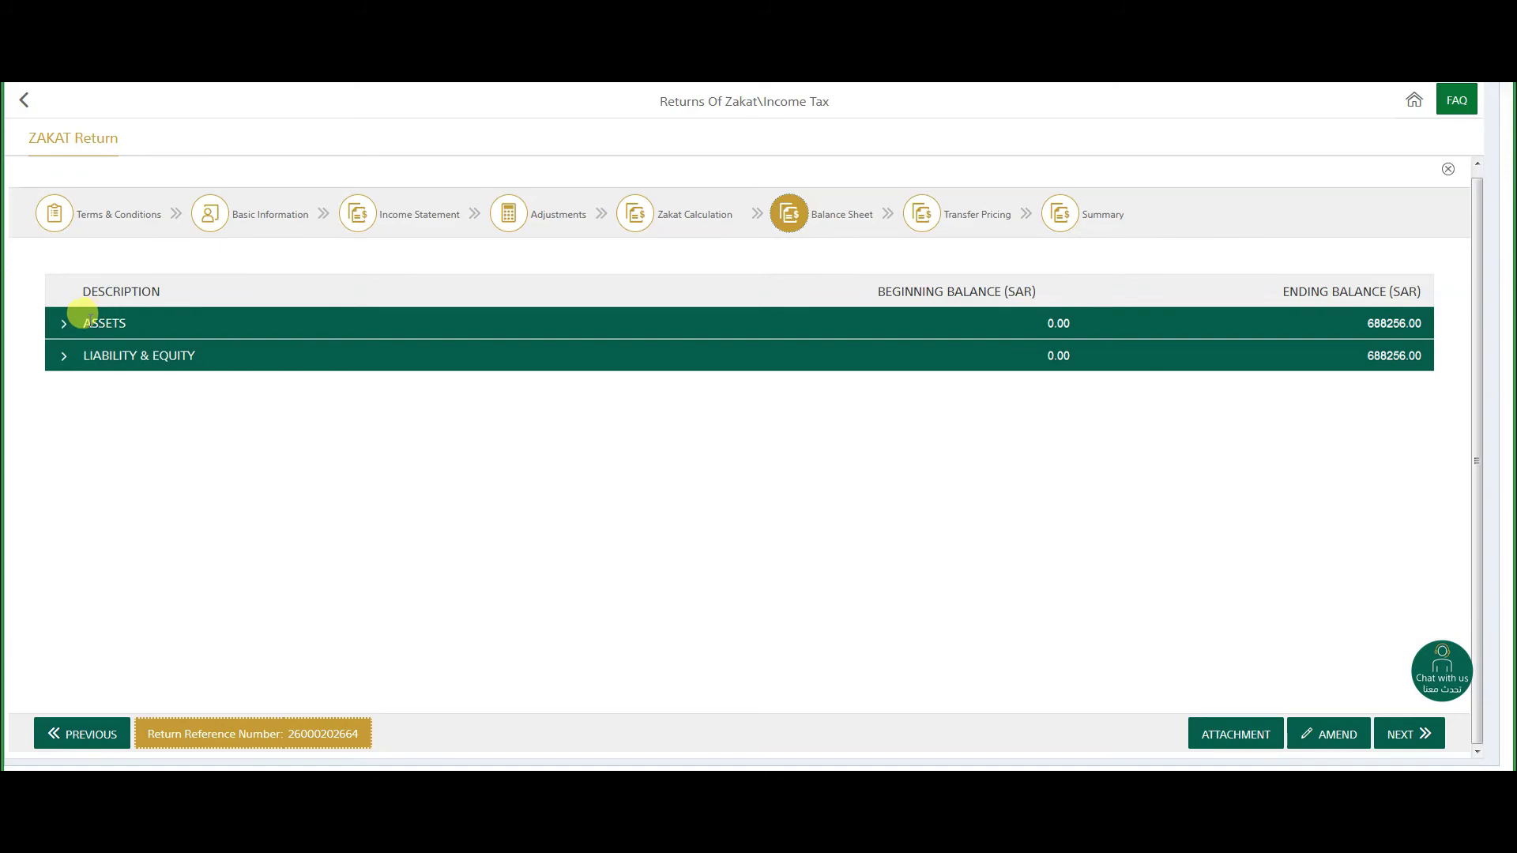
{"action": "left_click", "coordinate": [63, 325]}
{"action": "scroll", "coordinate": [912, 485], "scroll_direction": "down", "scroll_amount": 2}
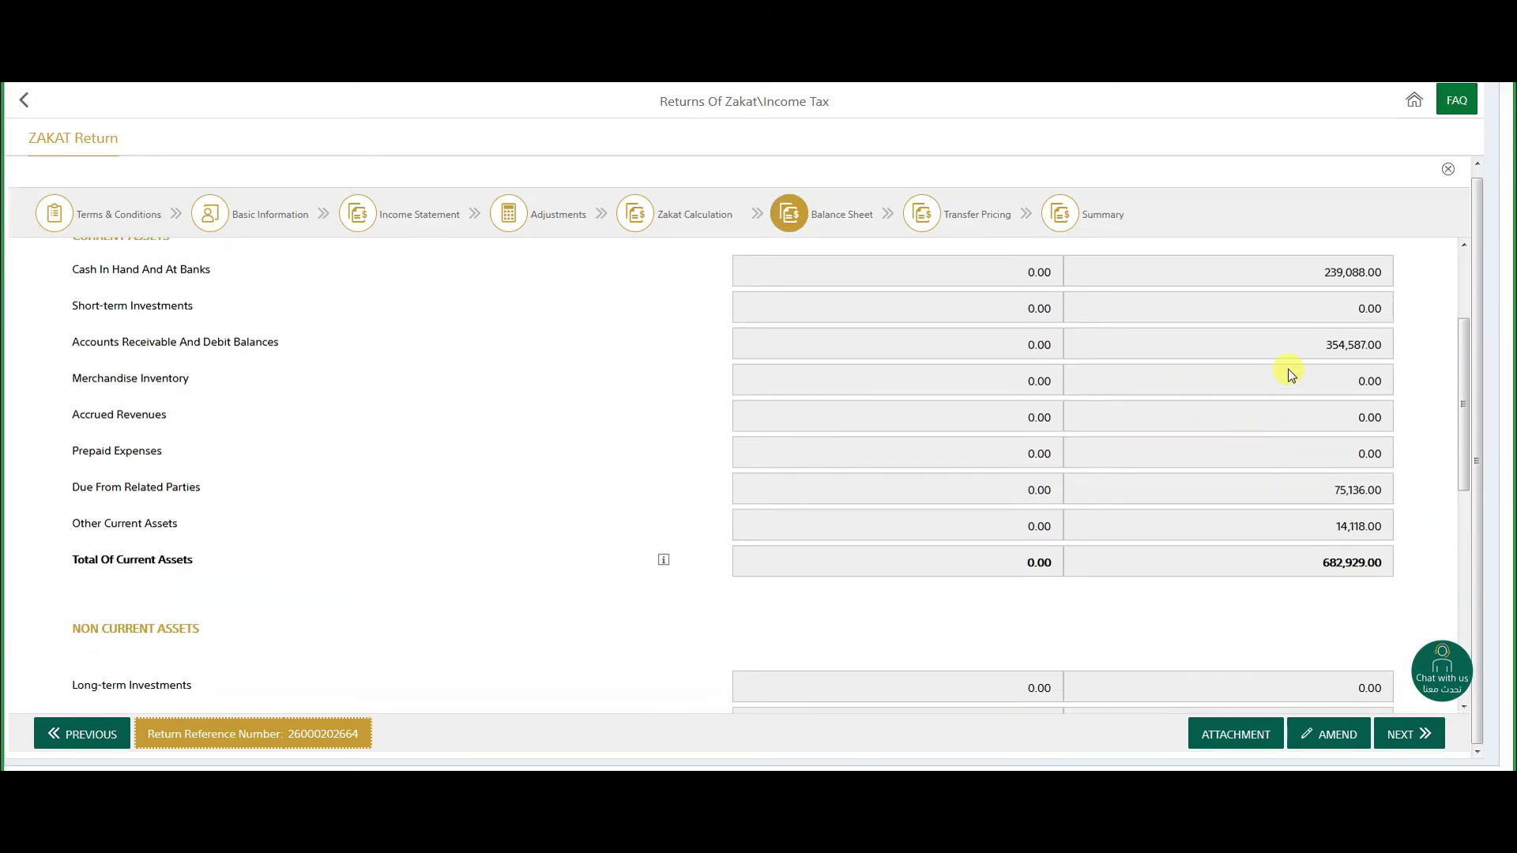
{"action": "scroll", "coordinate": [371, 455], "scroll_direction": "up", "scroll_amount": 2}
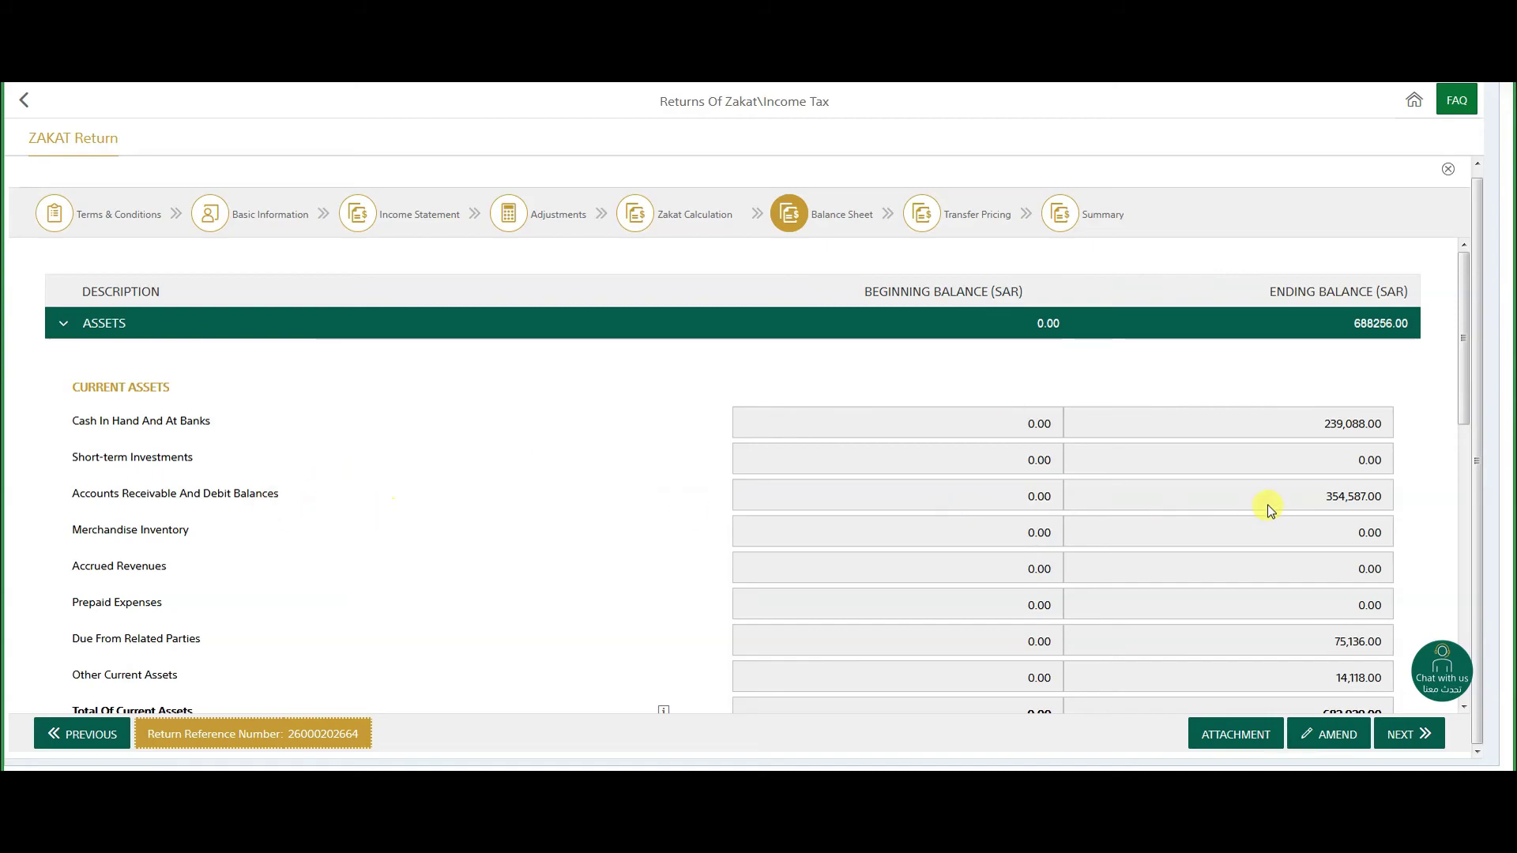
Step: Review the Balance Sheet's total of current assets, non-current assets and intangible assets down to the Liability & Equity section
{"action": "scroll", "coordinate": [377, 622], "scroll_direction": "down", "scroll_amount": 2}
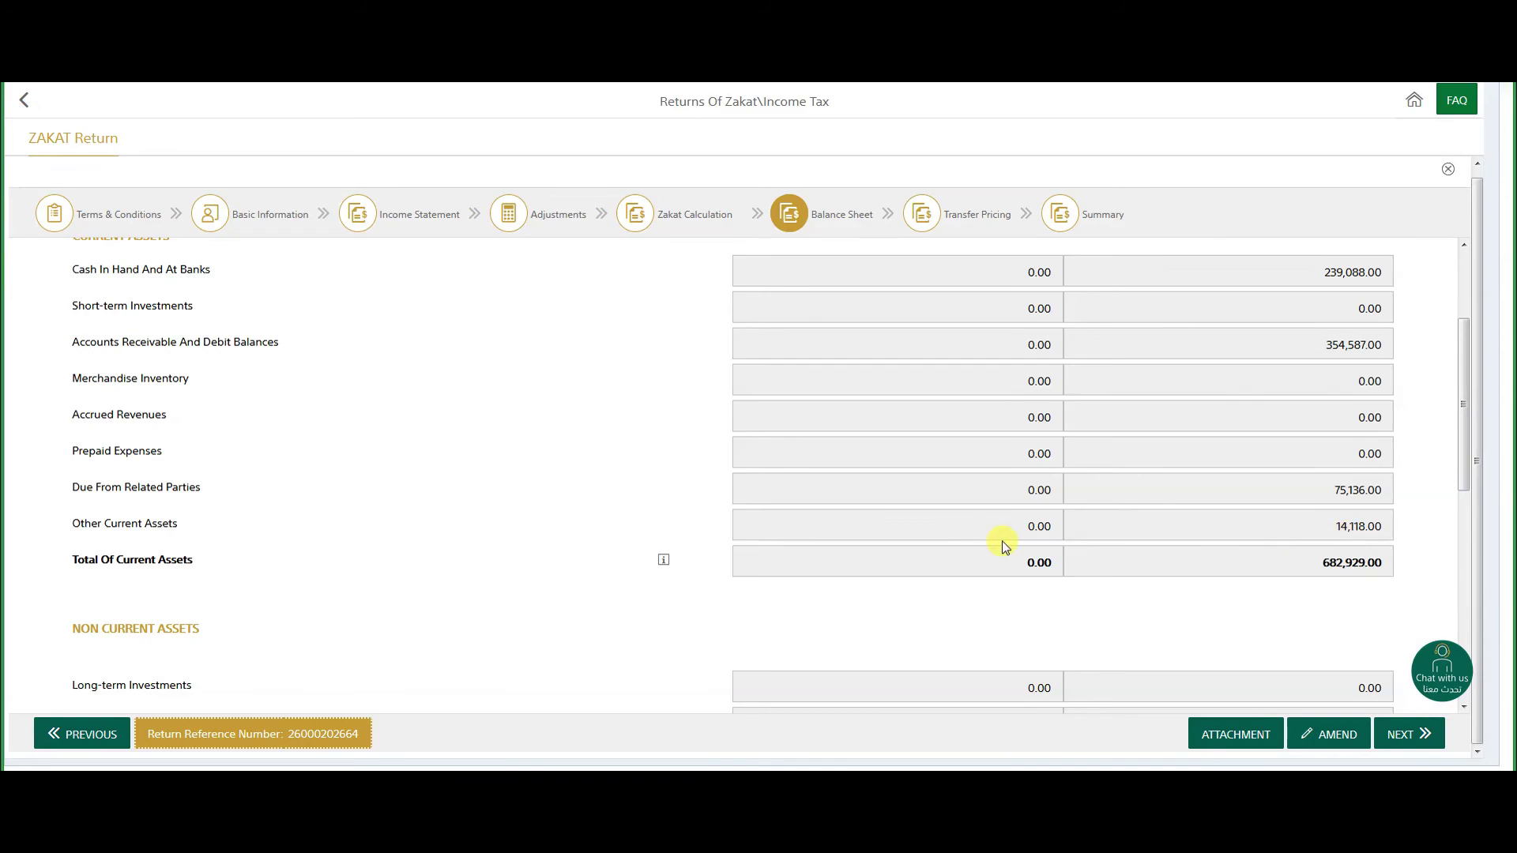
{"action": "scroll", "coordinate": [1324, 579], "scroll_direction": "down", "scroll_amount": 5}
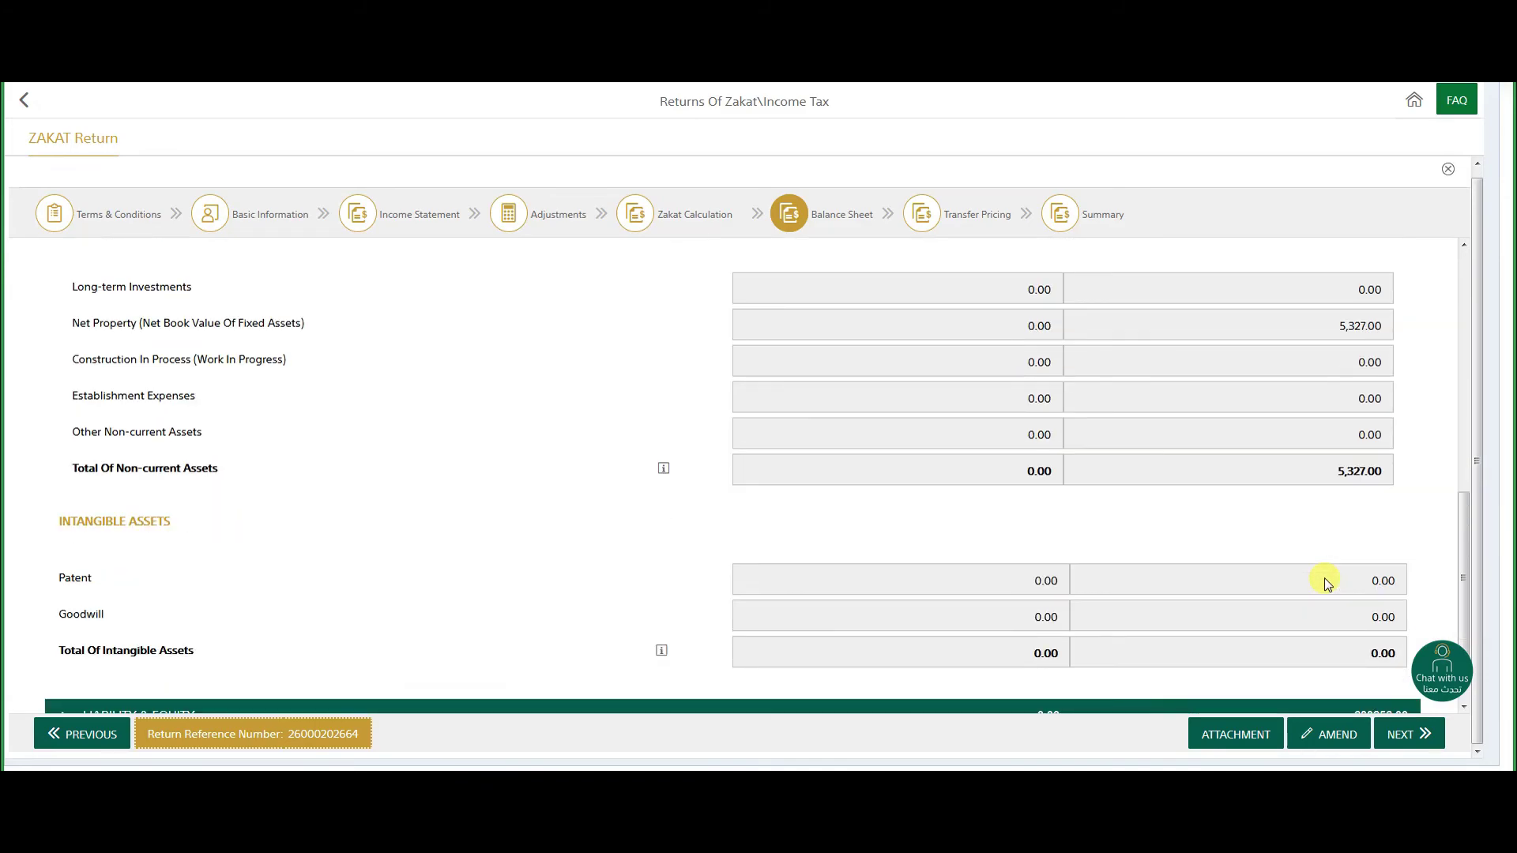
{"action": "scroll", "coordinate": [696, 522], "scroll_direction": "up", "scroll_amount": 2}
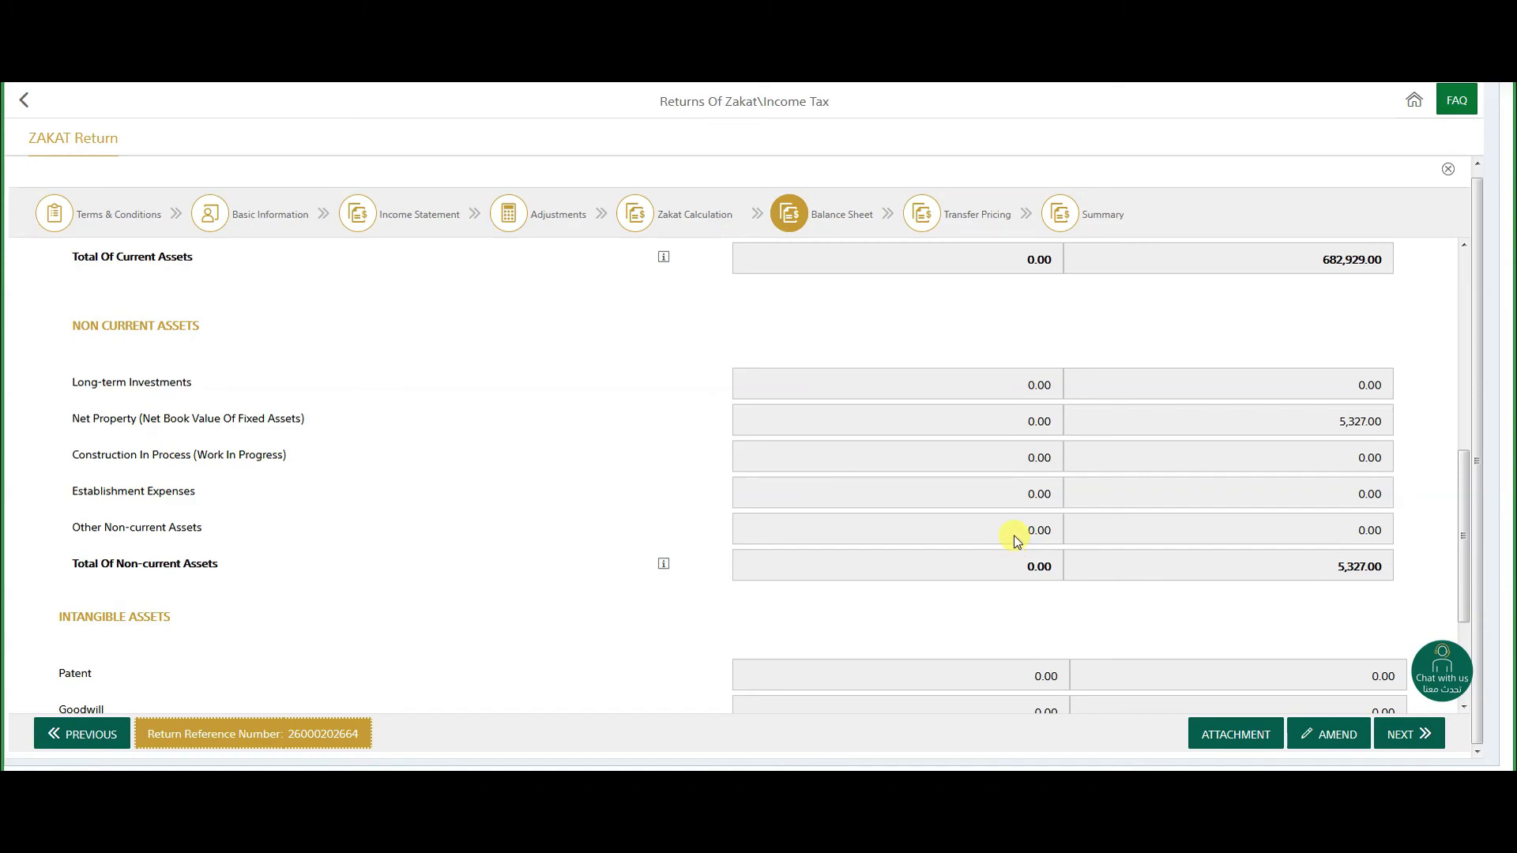
{"action": "scroll", "coordinate": [359, 545], "scroll_direction": "down", "scroll_amount": 2}
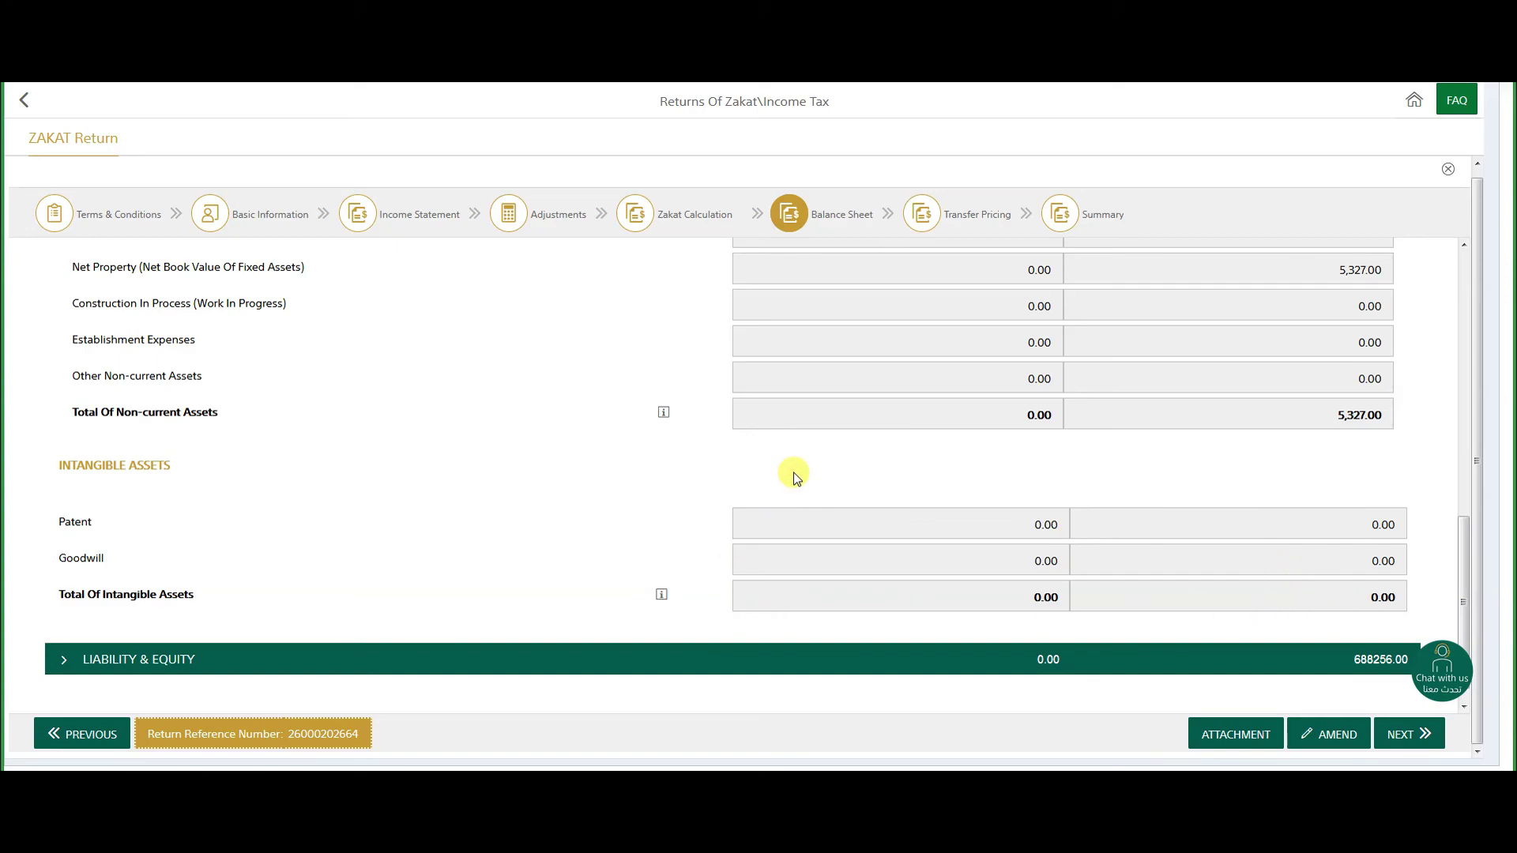
{"action": "scroll", "coordinate": [865, 525], "scroll_direction": "down", "scroll_amount": 1}
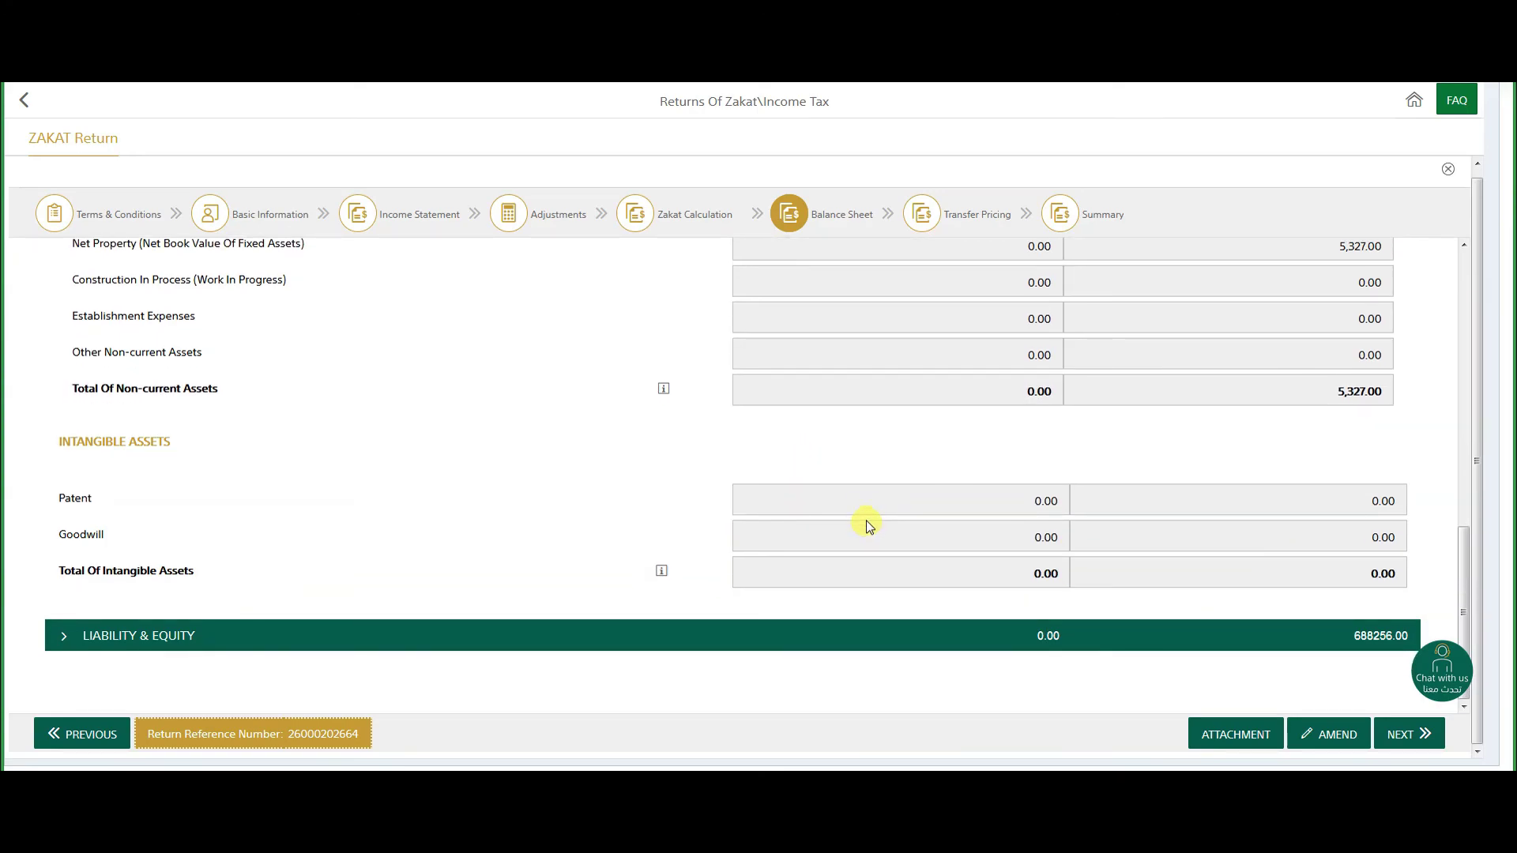
Step: Check the Transfer Pricing answers, then review the Summary's Zakat differences down to the total payable and SADAD bill details
{"action": "left_click", "coordinate": [962, 218]}
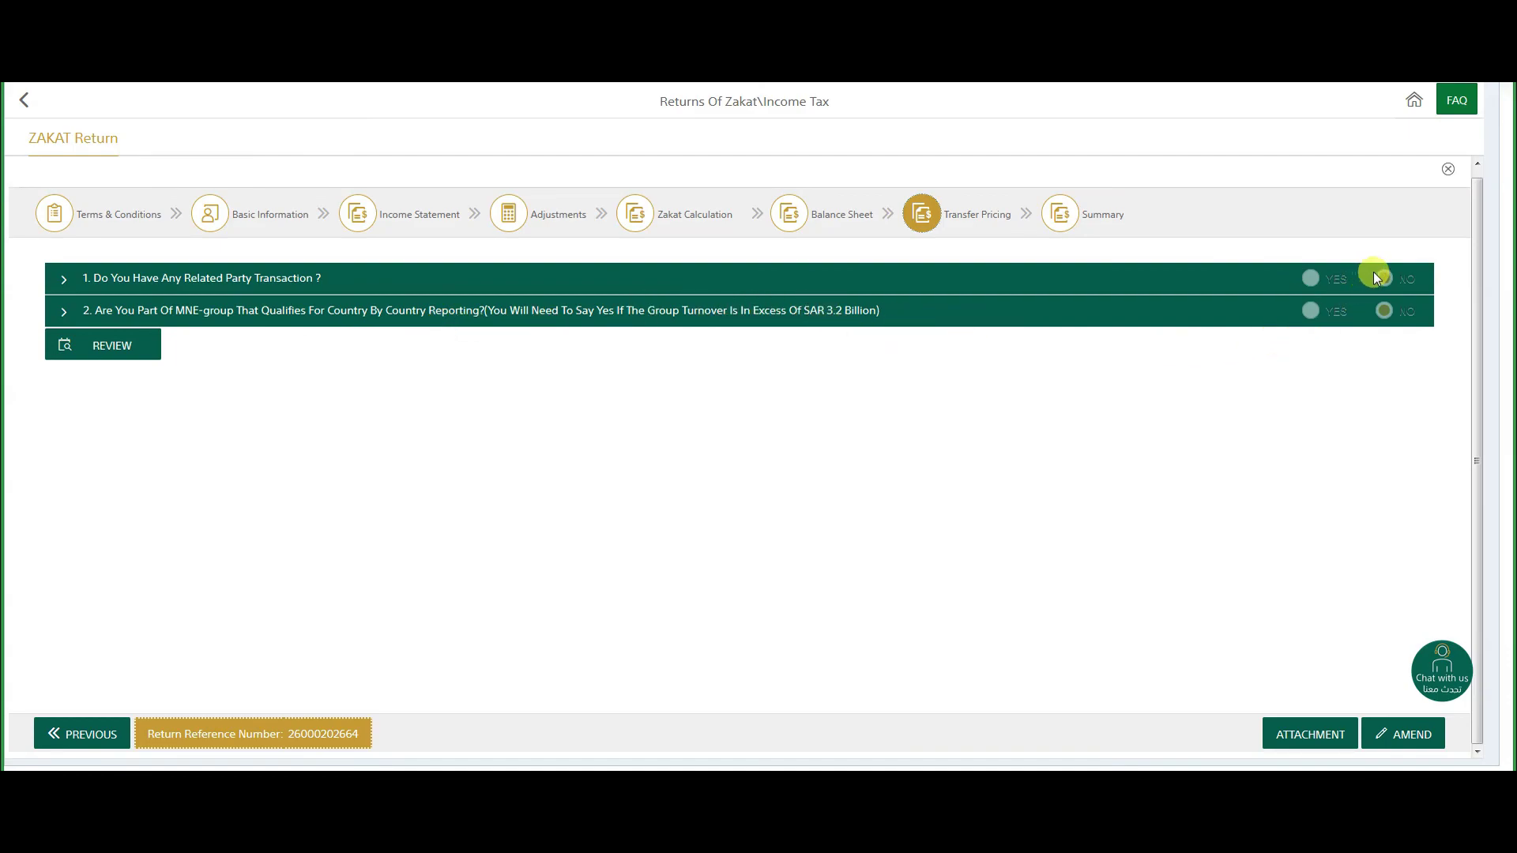
{"action": "left_click", "coordinate": [1102, 218]}
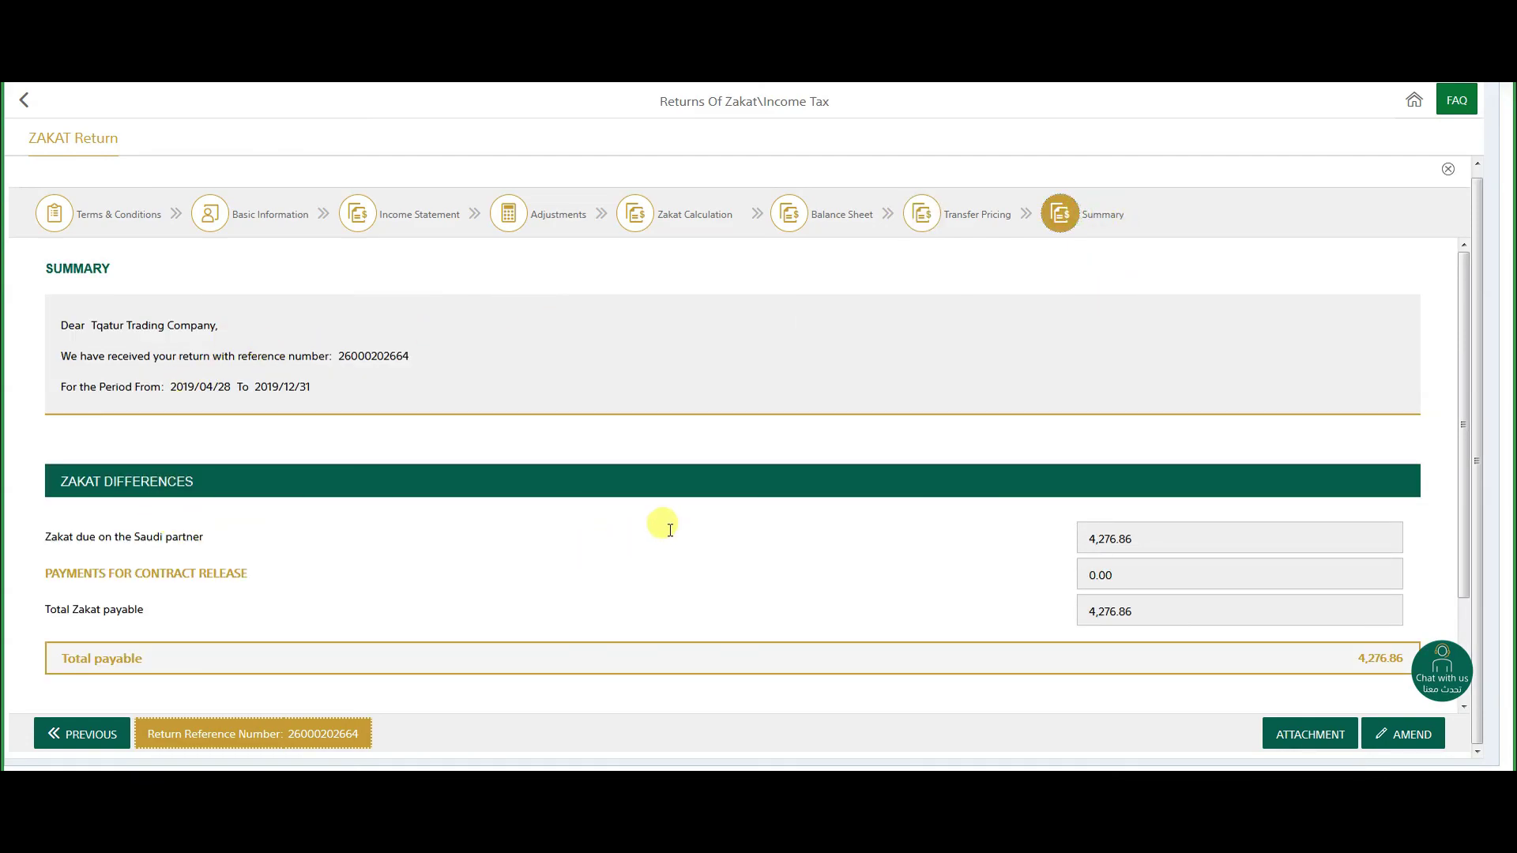
{"action": "scroll", "coordinate": [711, 545], "scroll_direction": "down", "scroll_amount": 2}
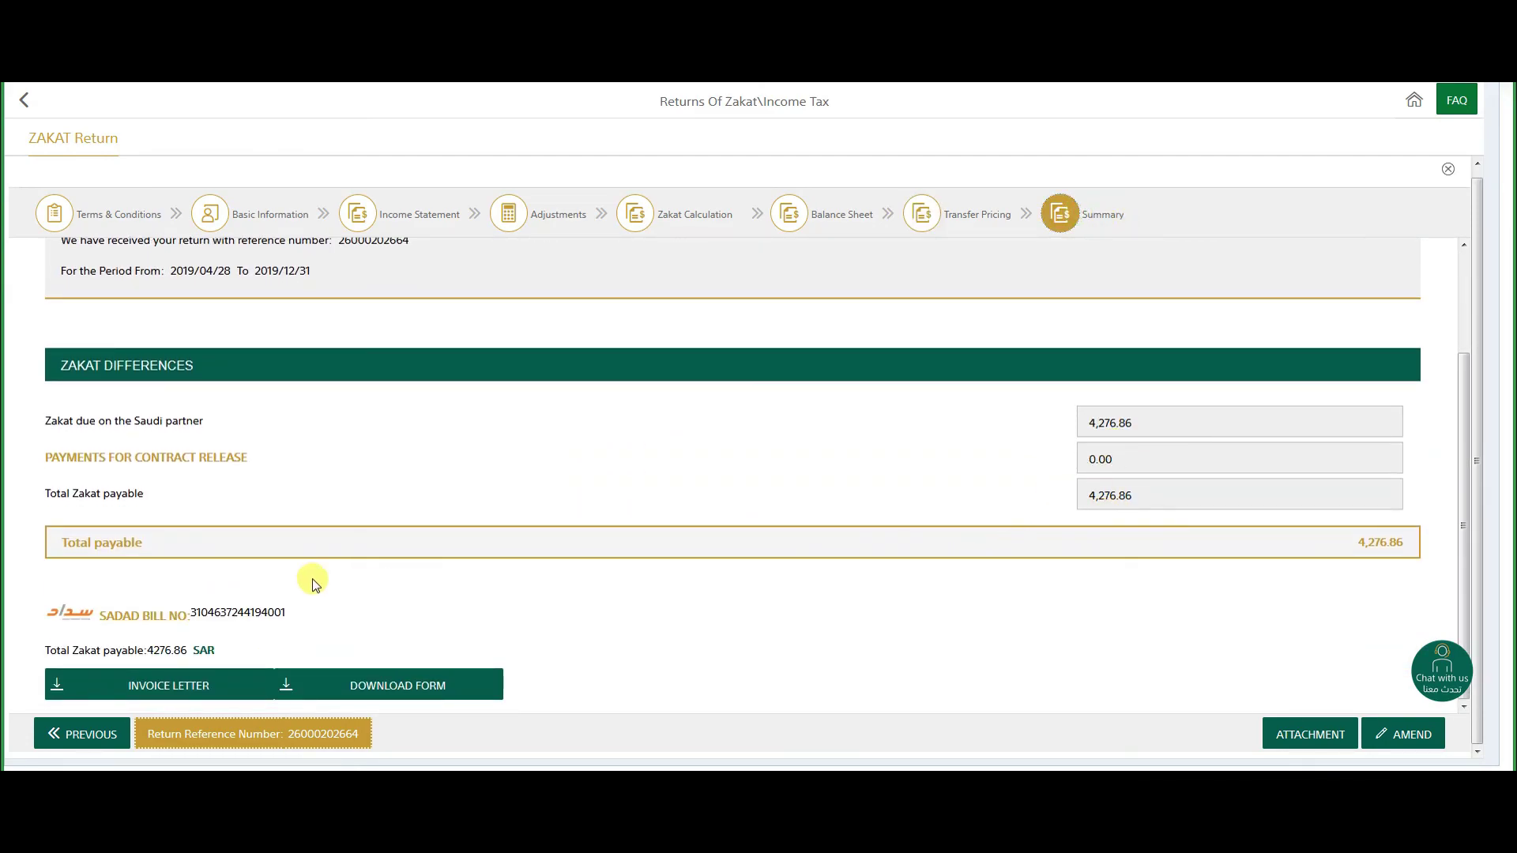